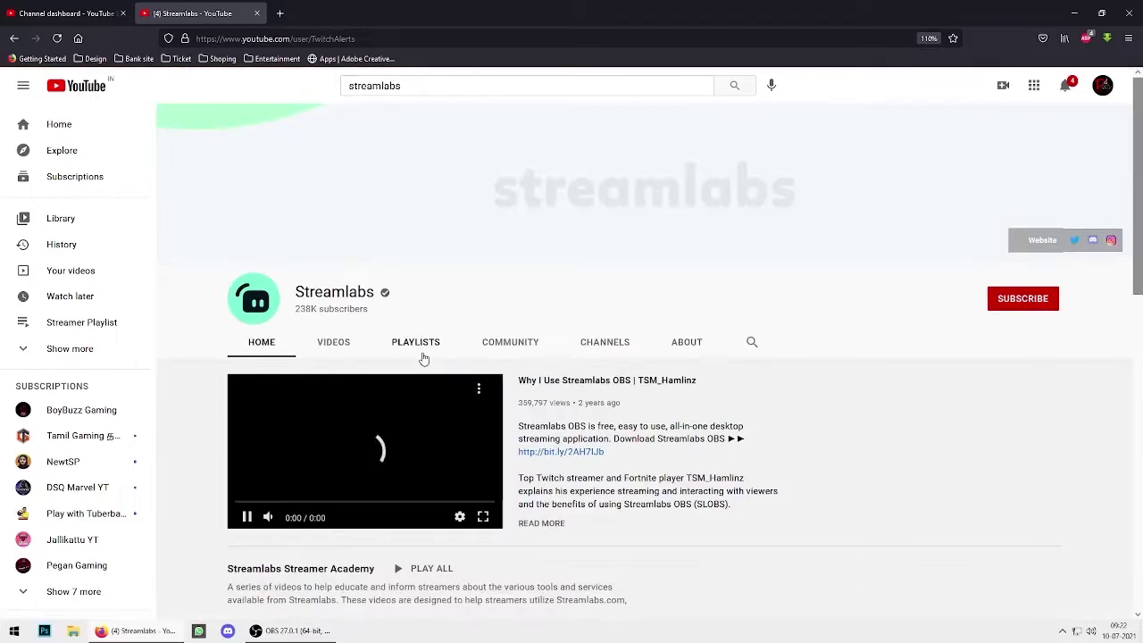
# Copy the Streamlabs channel URL, add it to the moderators in YouTube Studio's community settings, and close the settings
pyautogui.click(406, 38)
pyautogui.hotkey('ctrl', 'c')
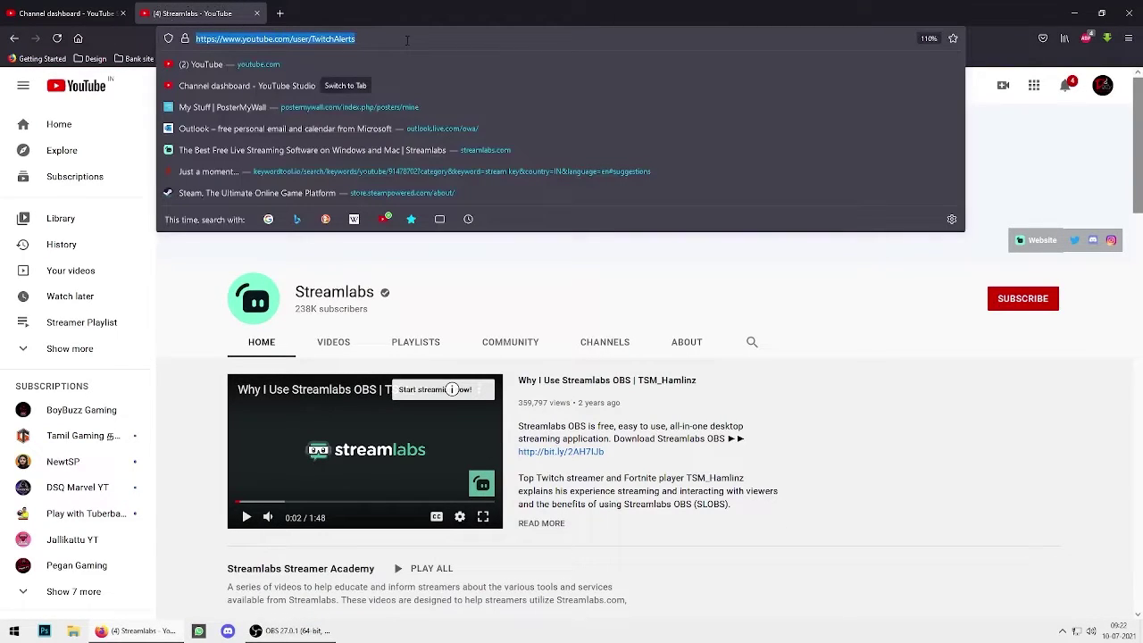
pyautogui.click(71, 12)
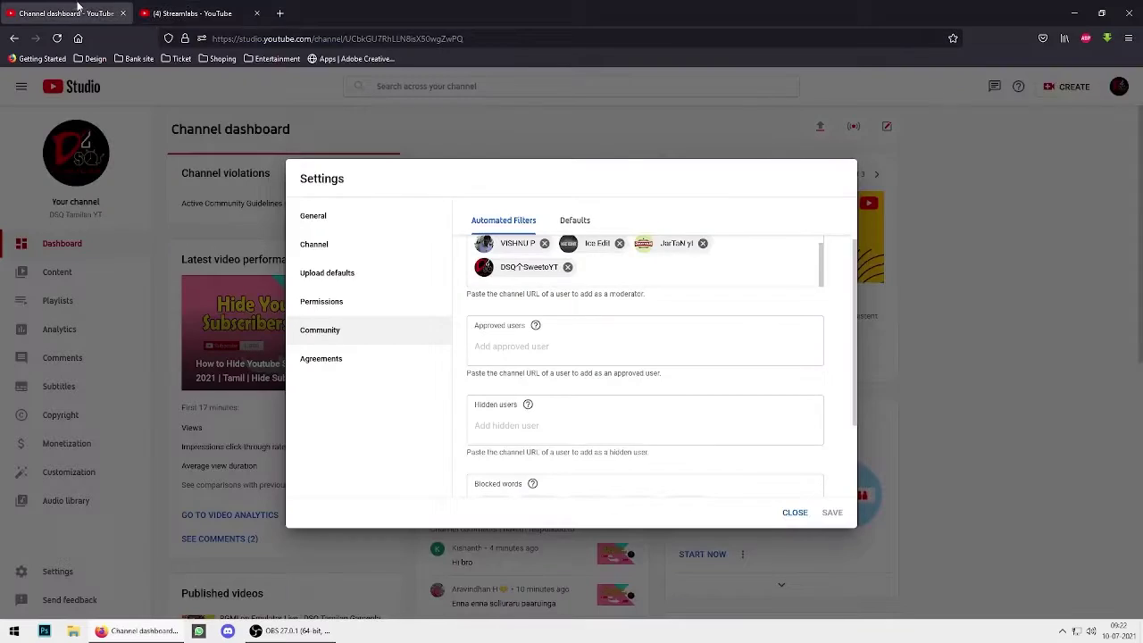
pyautogui.click(691, 270)
pyautogui.hotkey('ctrl', 'v')
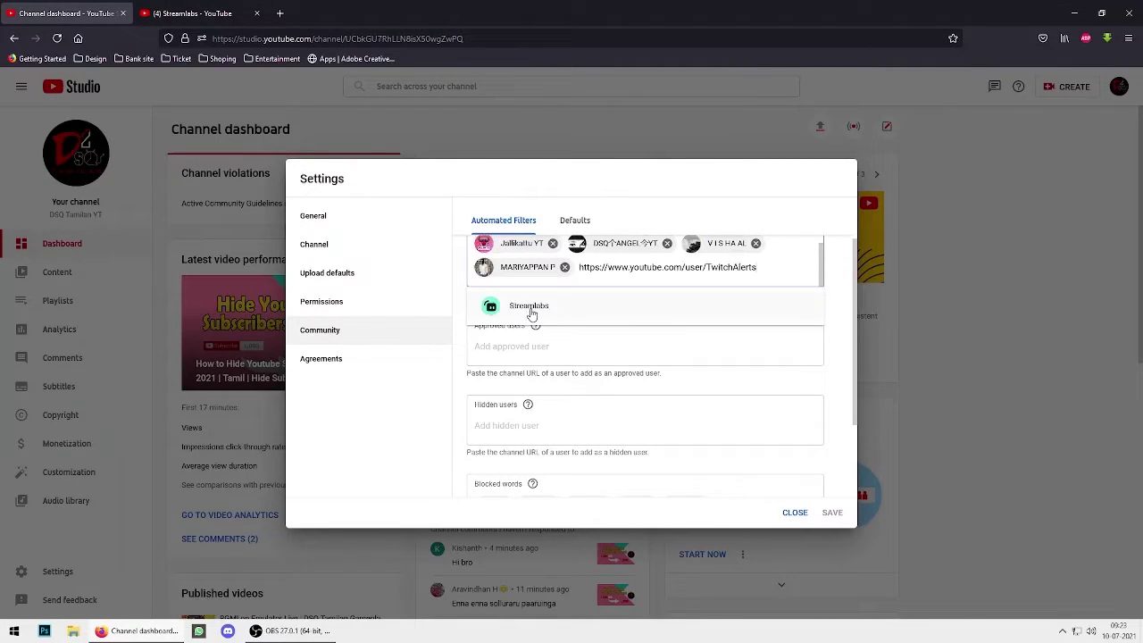
pyautogui.click(531, 313)
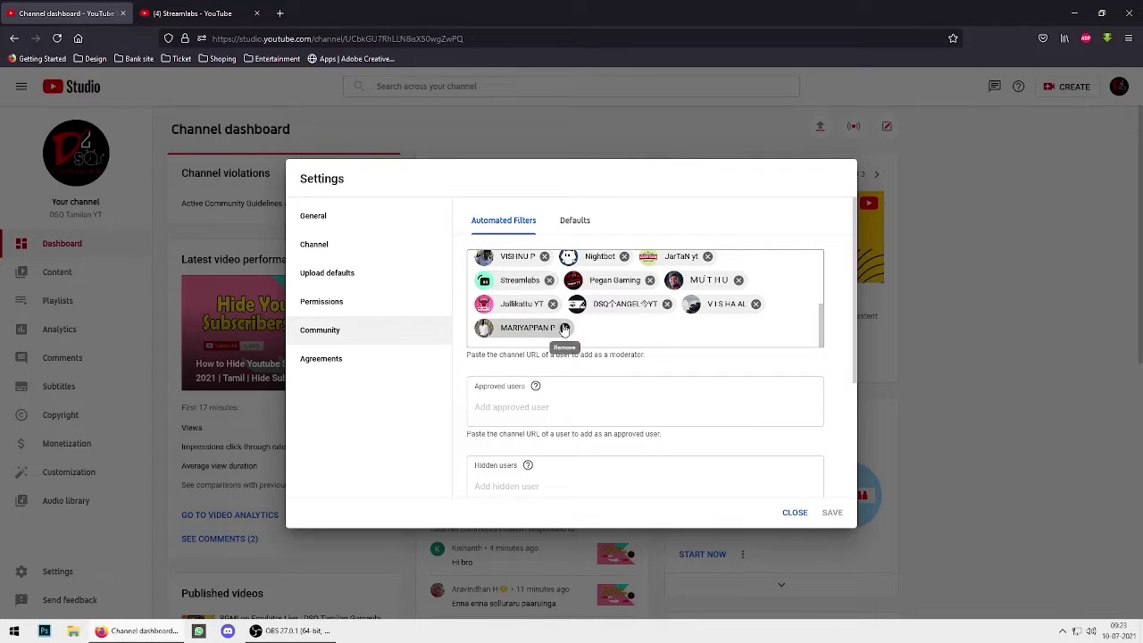
pyautogui.click(794, 512)
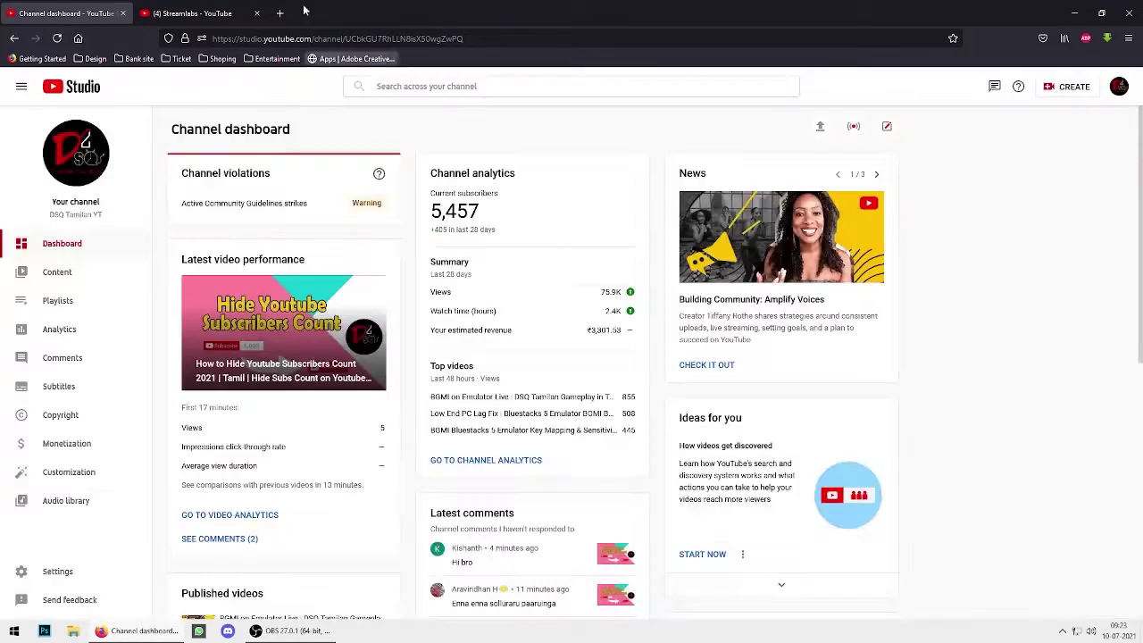
# Search Google for streamlabs in a new browser tab and open the dashboard on the official Streamlabs site
pyautogui.click(280, 13)
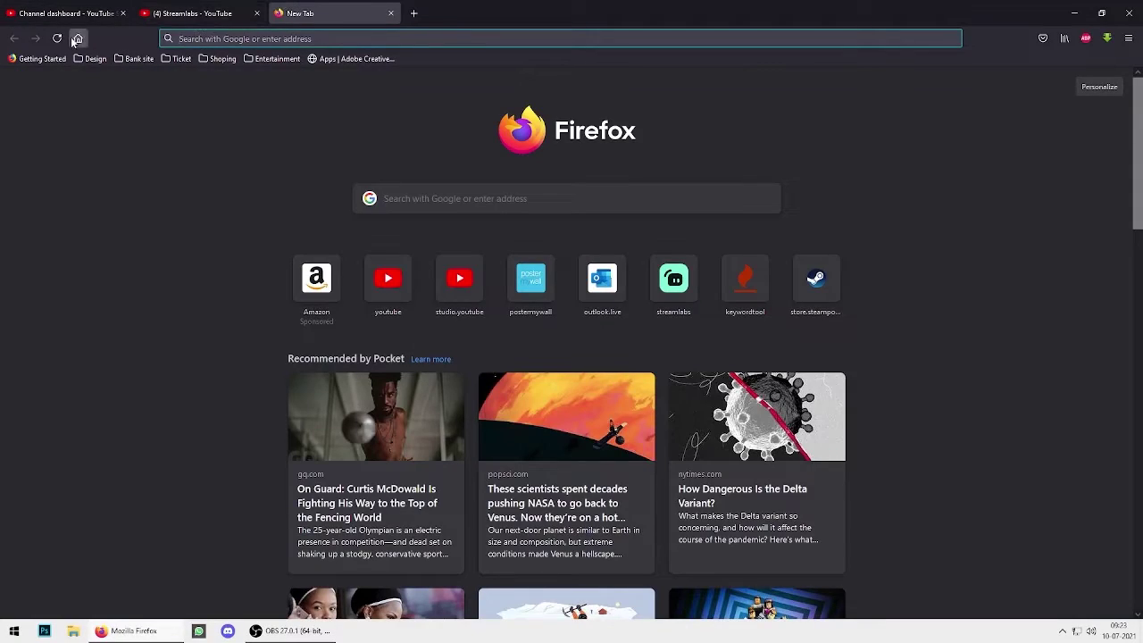
pyautogui.click(78, 39)
pyautogui.write('str')
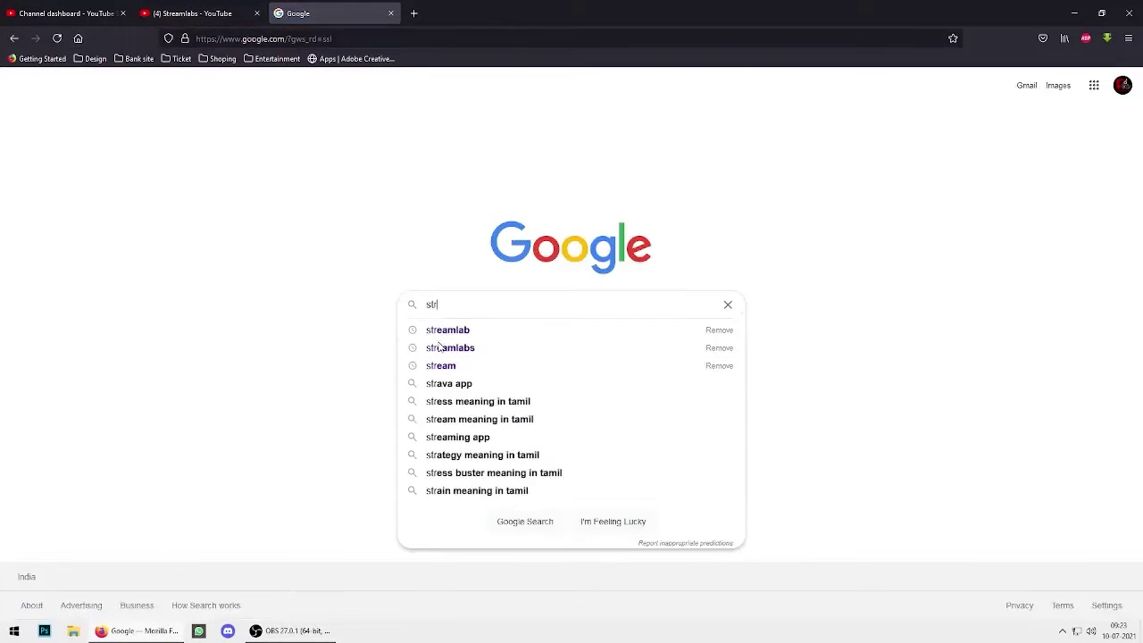
pyautogui.click(445, 348)
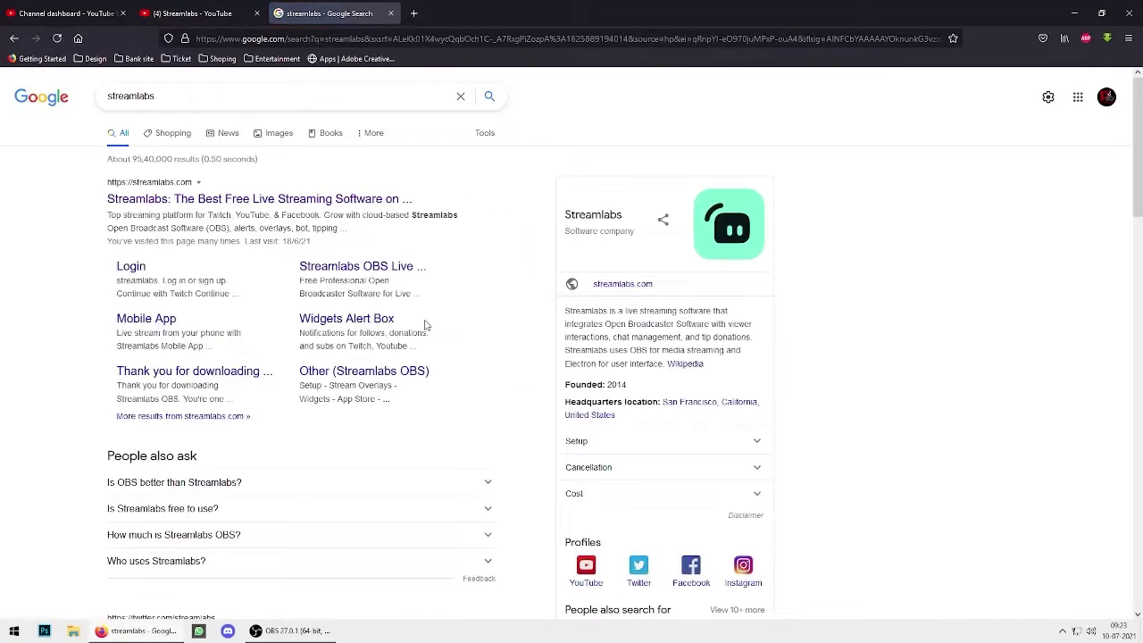
pyautogui.click(275, 200)
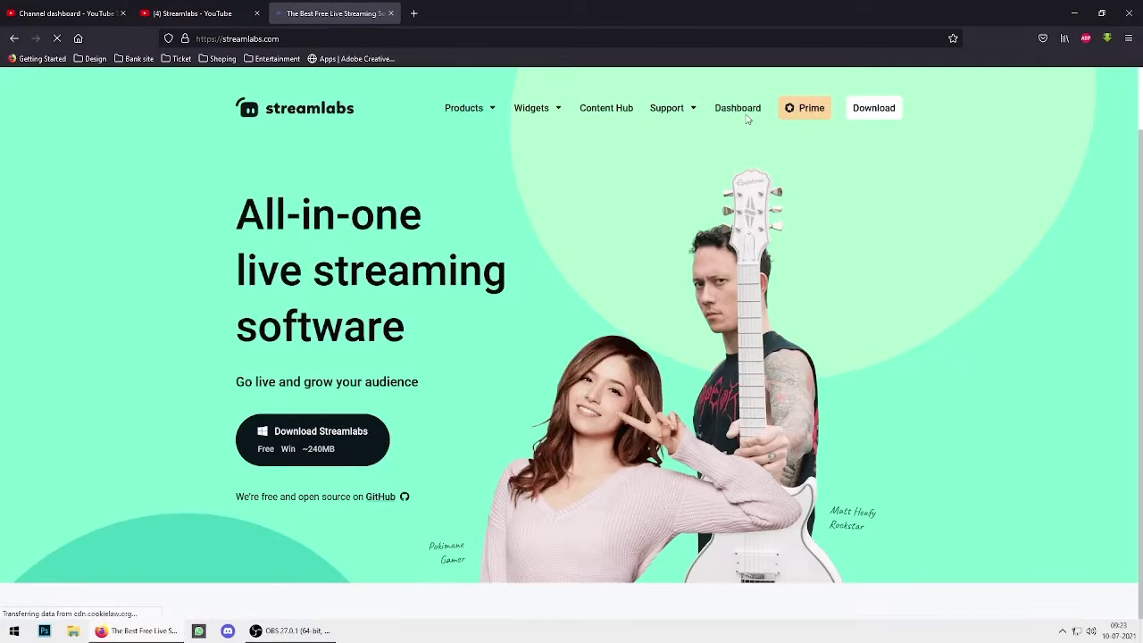
pyautogui.click(745, 107)
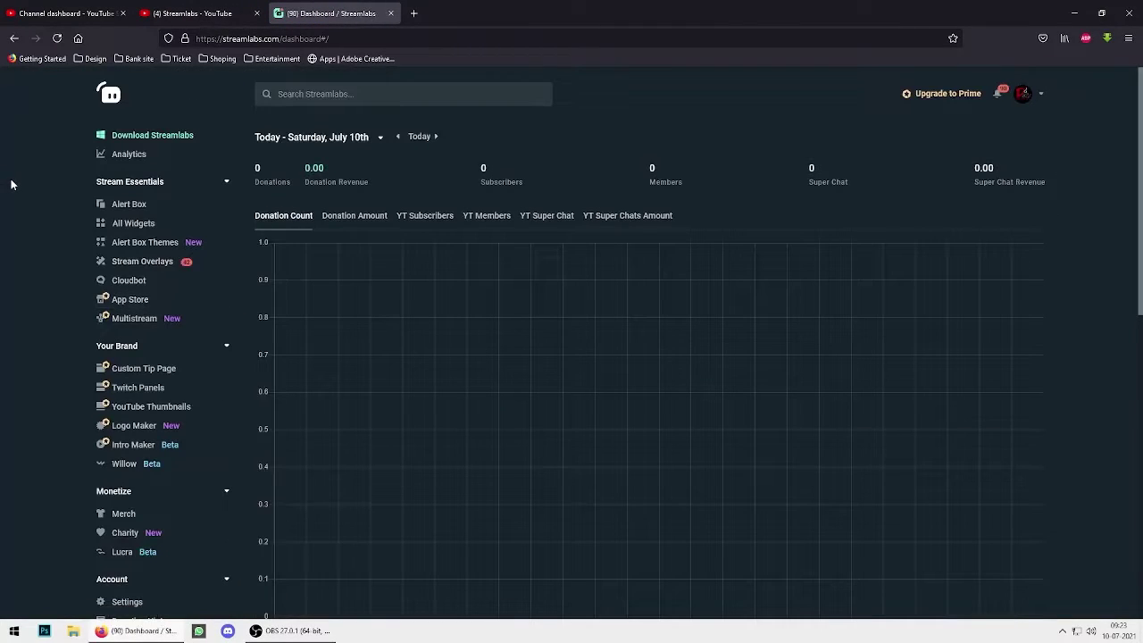
# Open the loyalty user list in Cloudbot and sort it by points
pyautogui.click(120, 280)
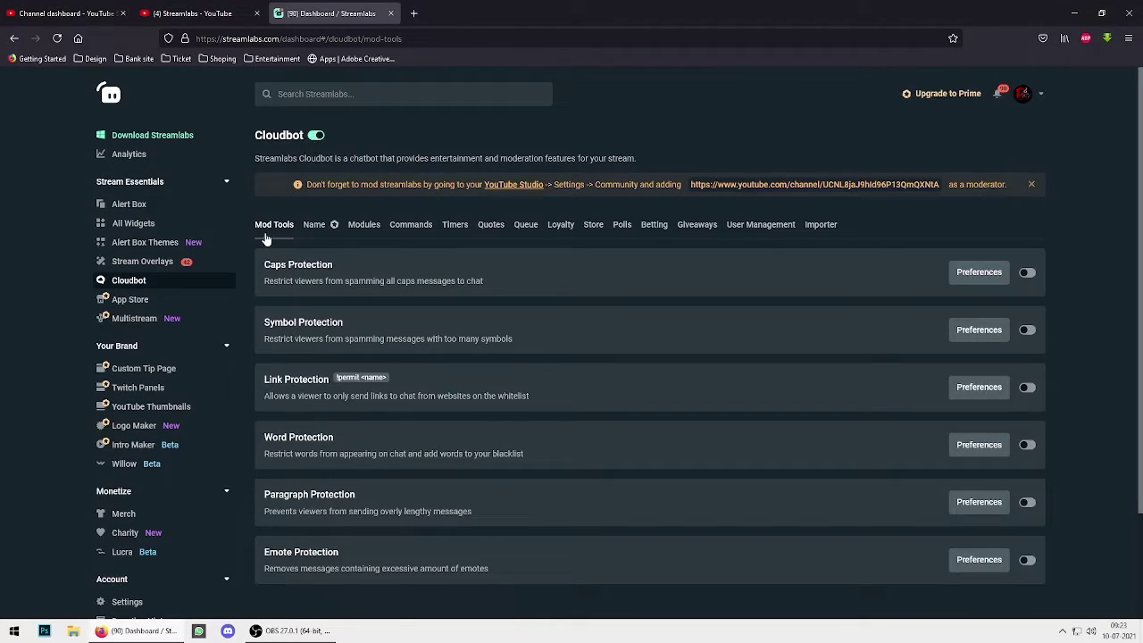
pyautogui.click(563, 227)
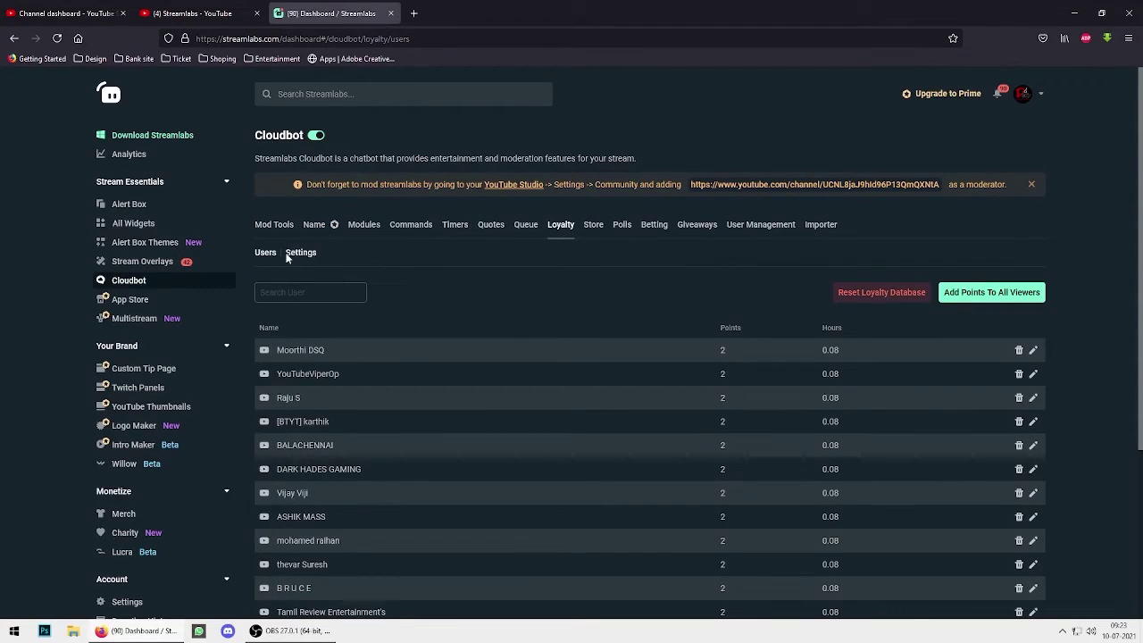
pyautogui.click(730, 328)
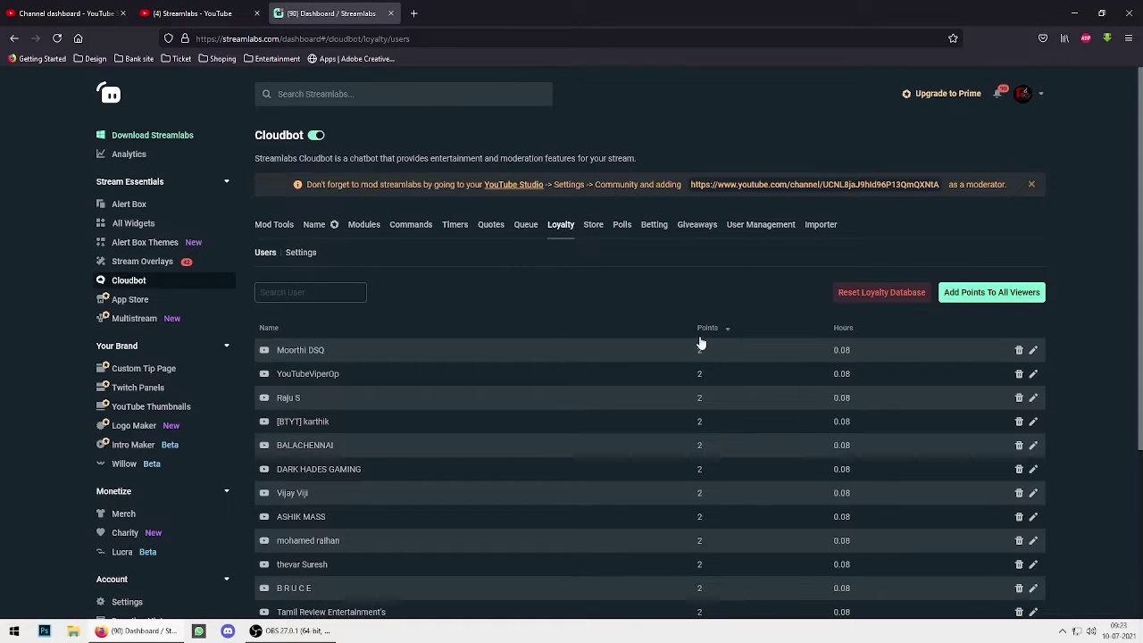
# Review the loyalty settings for interval points, event payouts and donations, and save them
pyautogui.click(301, 253)
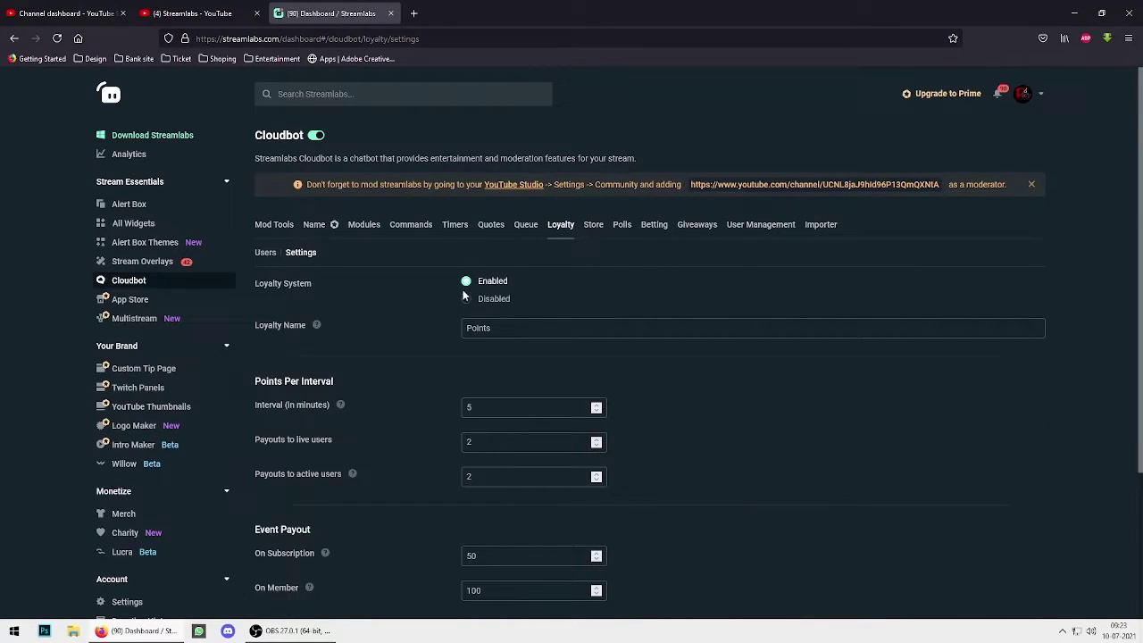
pyautogui.scroll(-1, 273, 323)
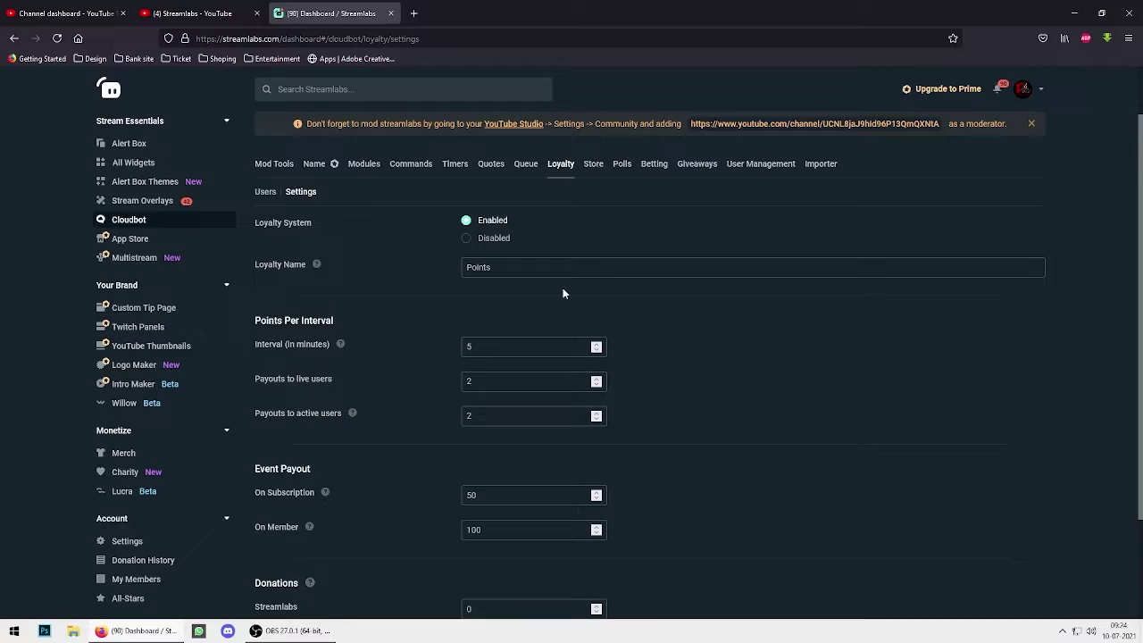
pyautogui.scroll(-1, 372, 309)
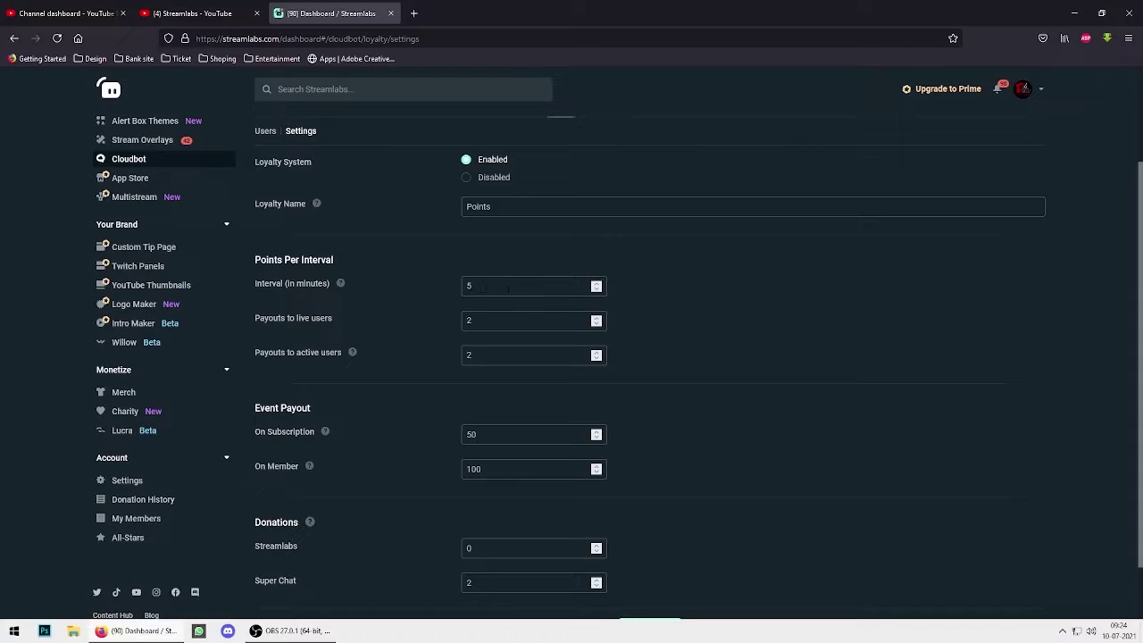
pyautogui.click(482, 286)
pyautogui.scroll(-1, 364, 332)
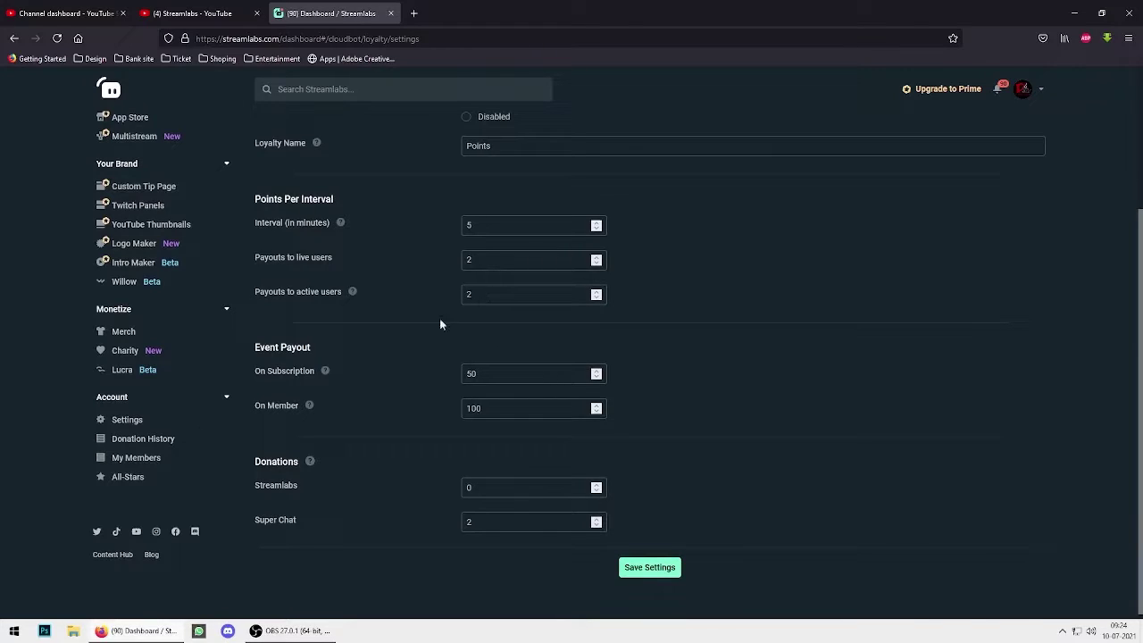
pyautogui.scroll(-1, 267, 363)
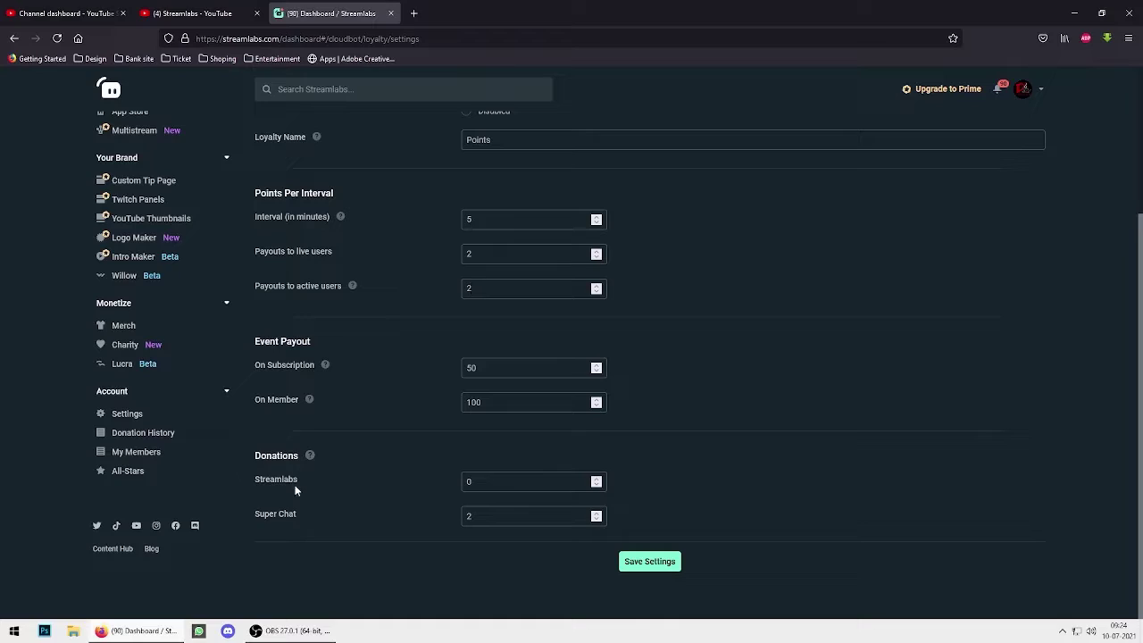
pyautogui.click(516, 511)
pyautogui.click(645, 561)
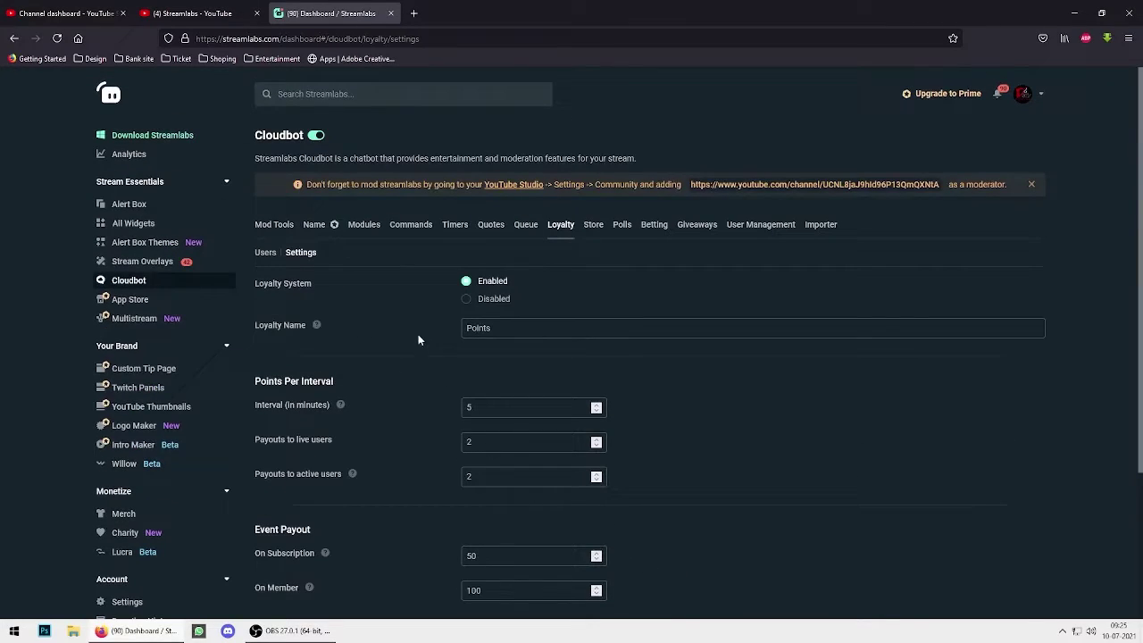
# Open Cloudbot's default commands and find the Loyalty command group
pyautogui.click(404, 229)
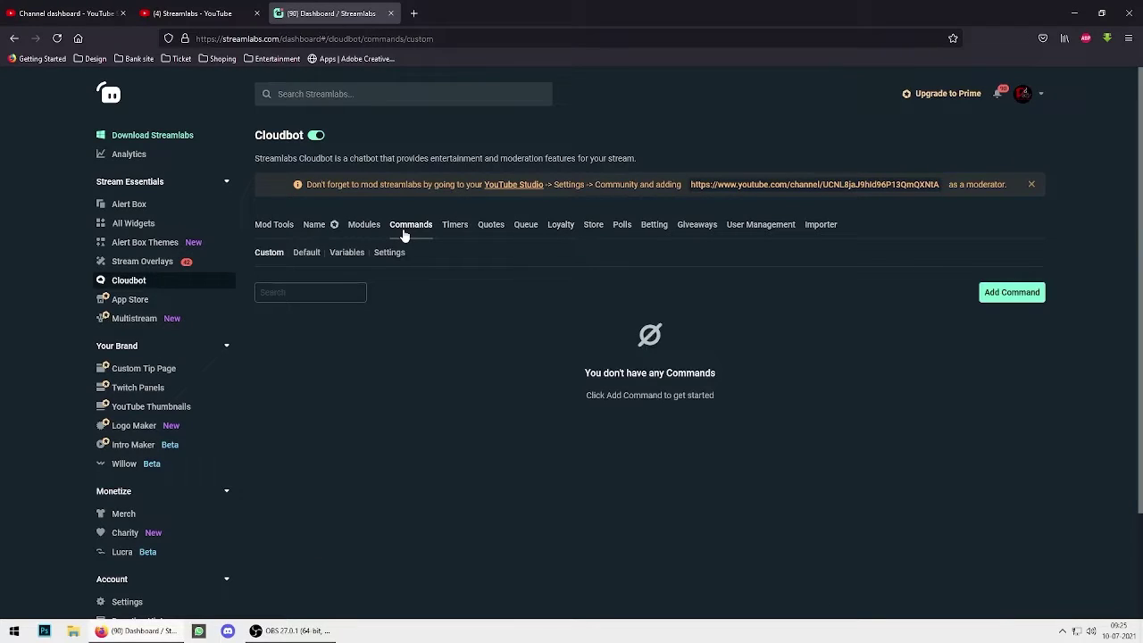
pyautogui.click(305, 256)
pyautogui.scroll(-3, 294, 339)
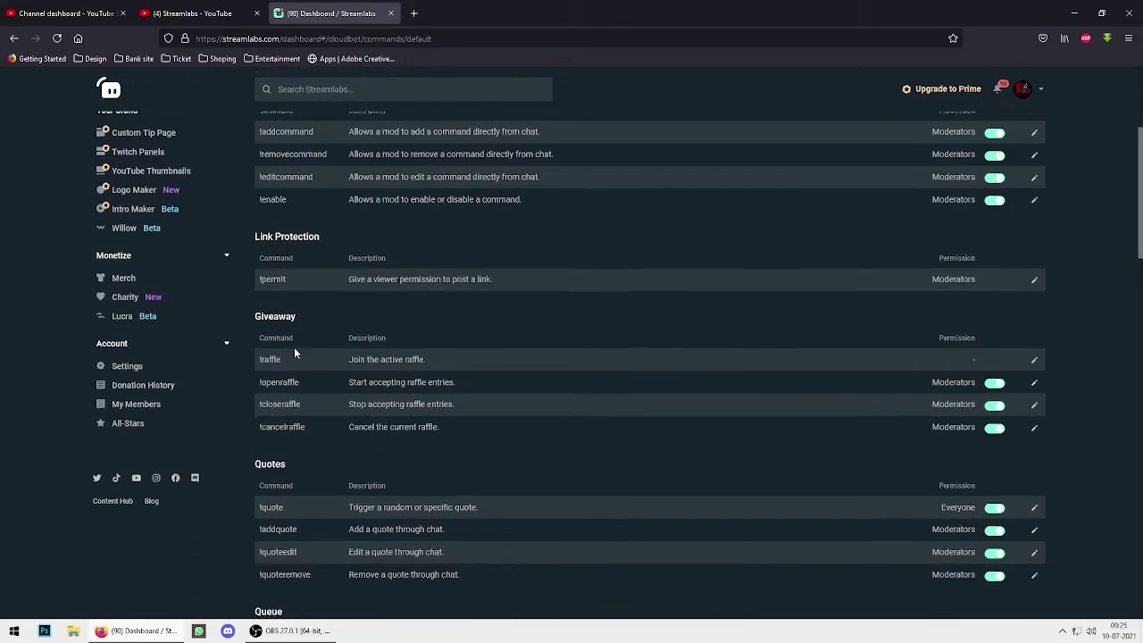
pyautogui.scroll(-6, 295, 354)
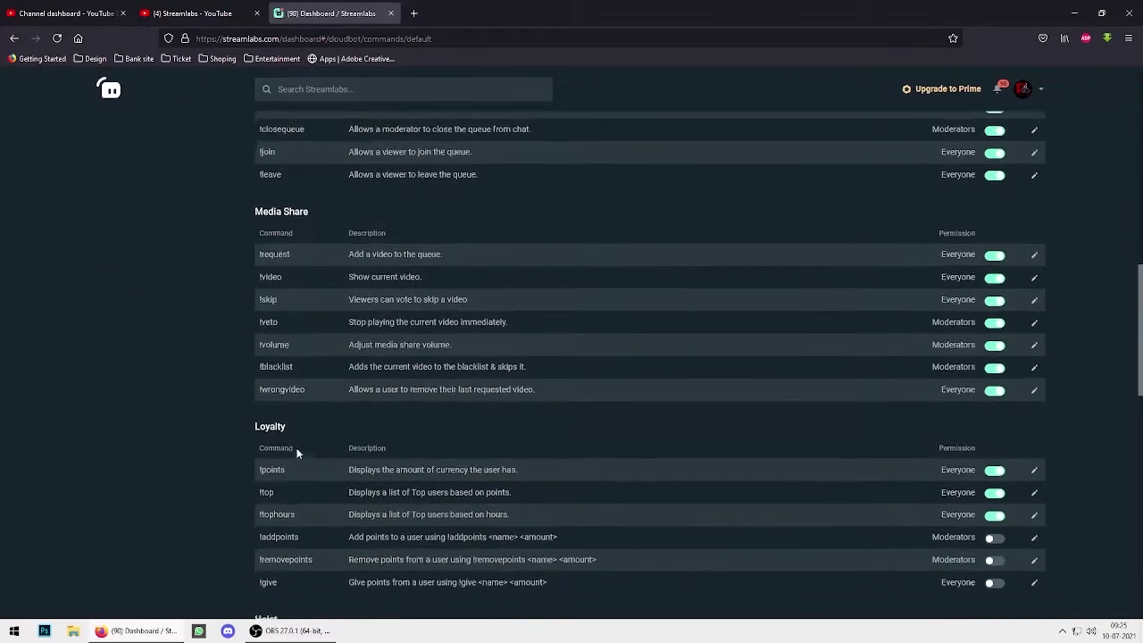
pyautogui.scroll(-1, 270, 409)
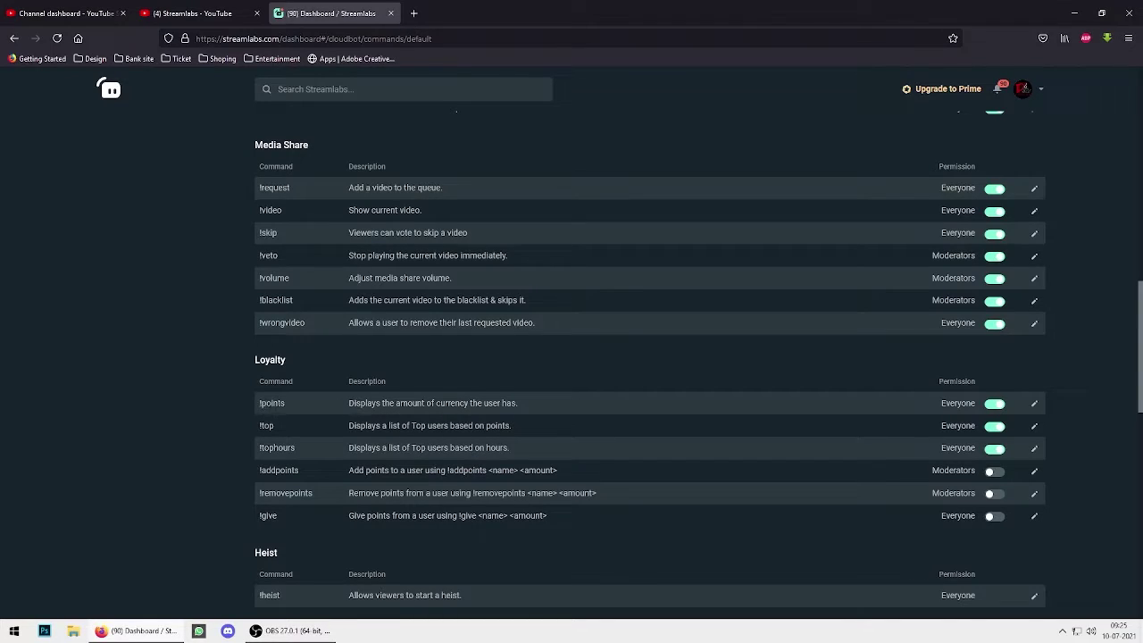
# Examine the general and advanced settings of the !points command, including its user cooldown, and close it without editing
pyautogui.click(1034, 402)
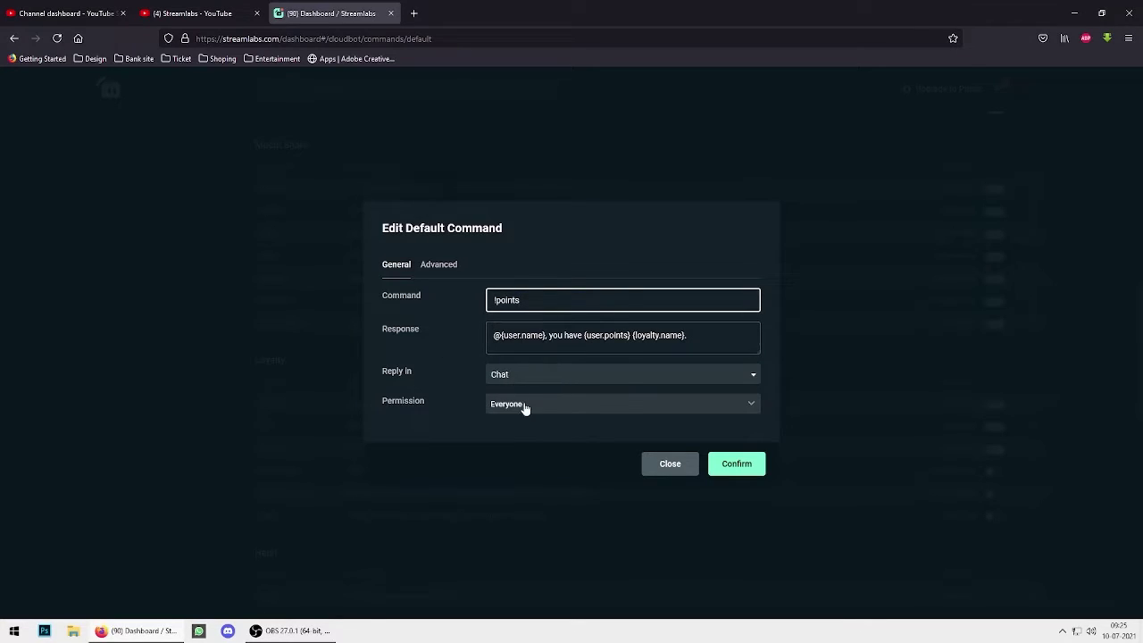
pyautogui.click(437, 264)
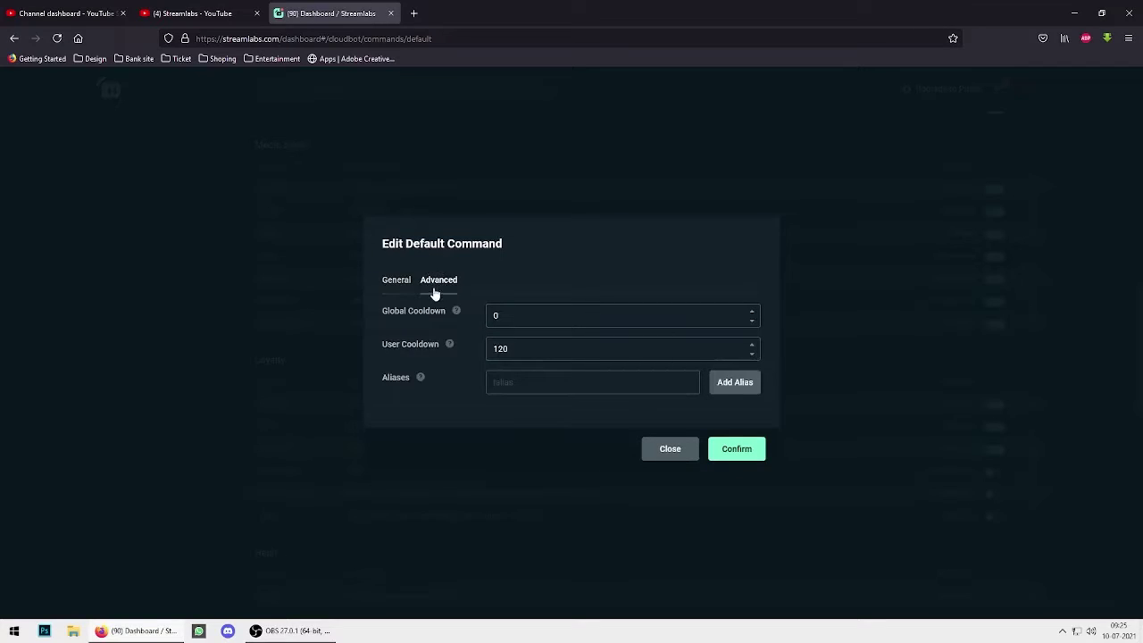
pyautogui.click(400, 282)
pyautogui.click(442, 277)
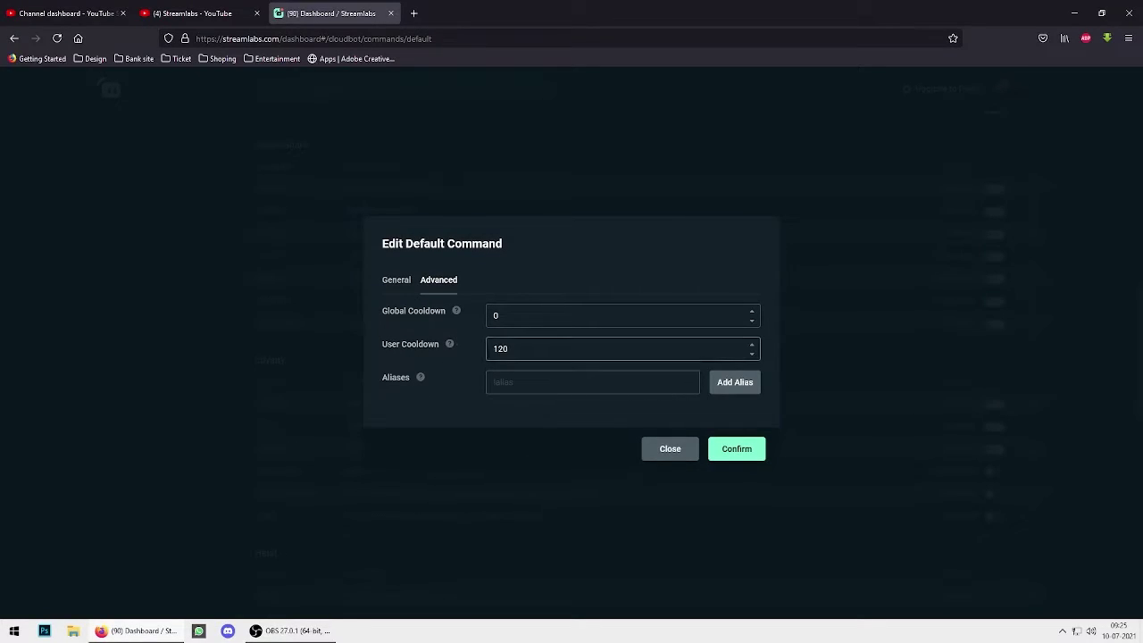
pyautogui.moveTo(448, 348)
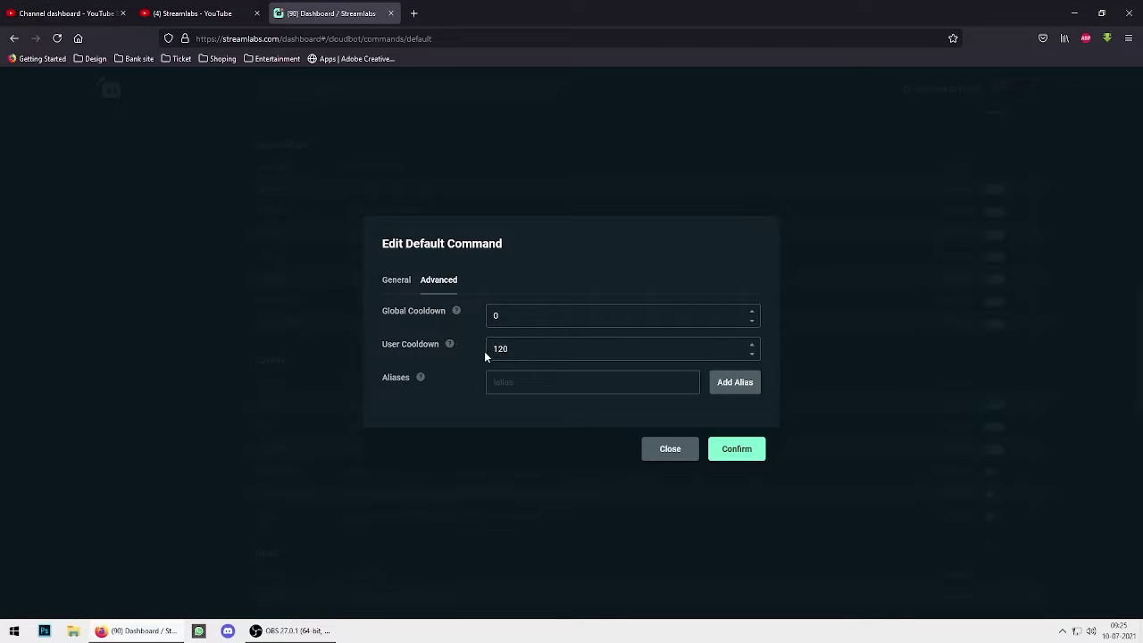
pyautogui.click(579, 353)
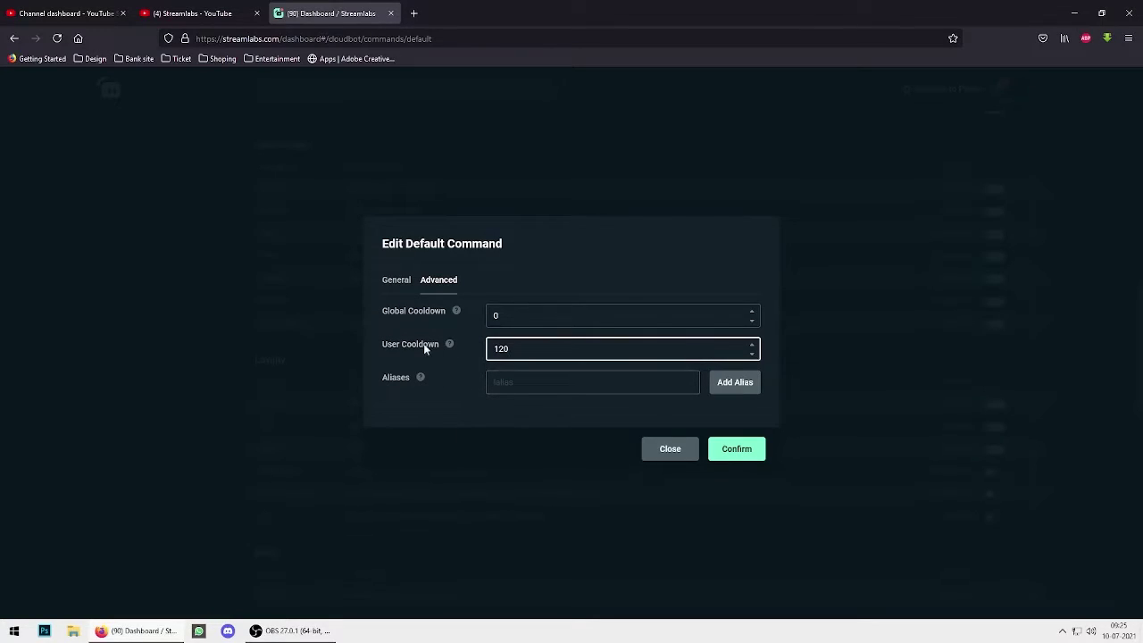
pyautogui.click(671, 453)
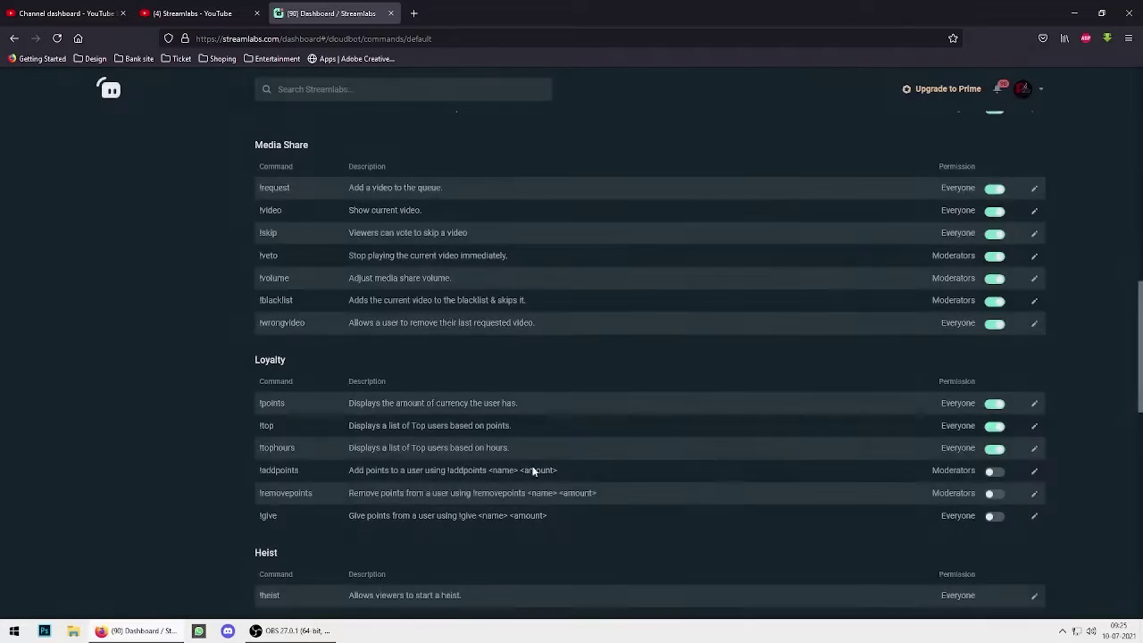
# Examine the response and the global and user cooldowns of the !top command, and close it without editing
pyautogui.click(1036, 426)
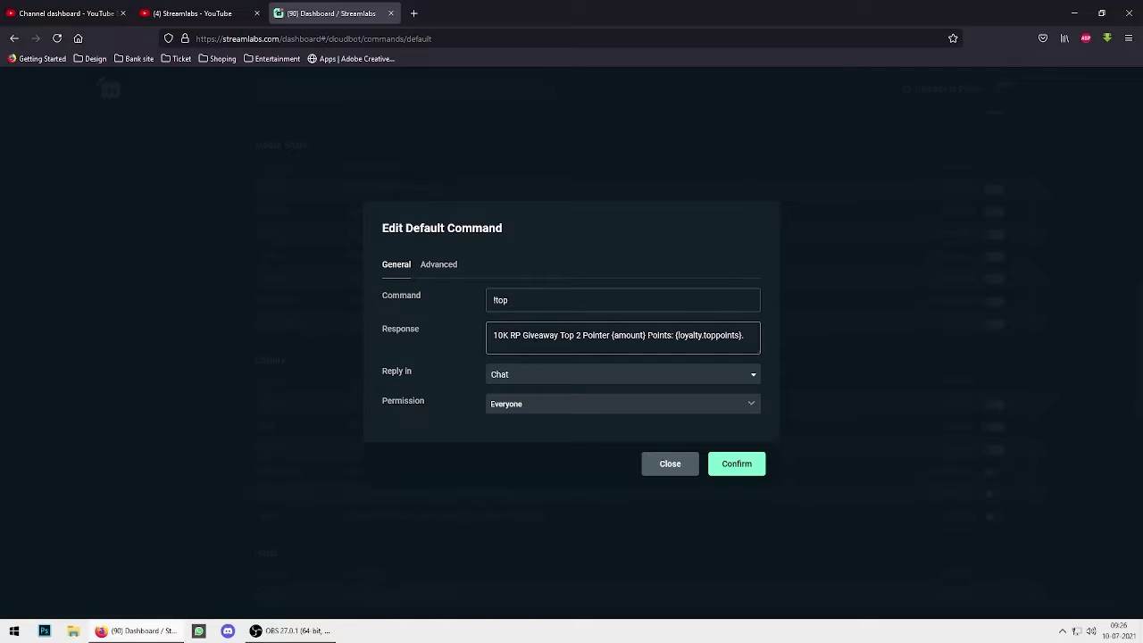
pyautogui.click(436, 265)
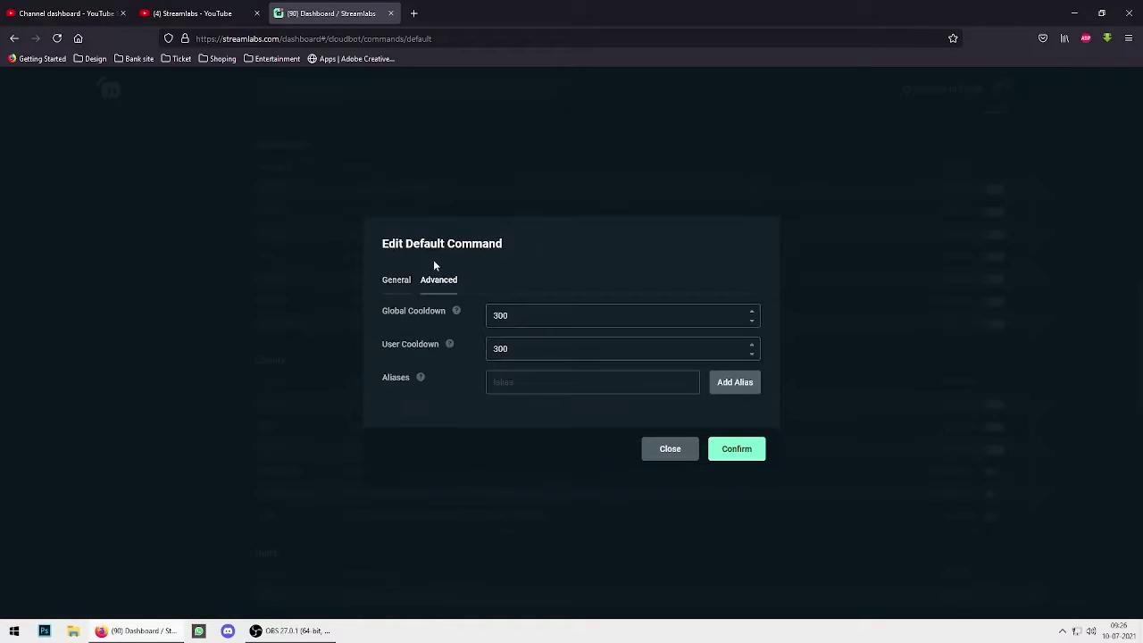
pyautogui.click(509, 316)
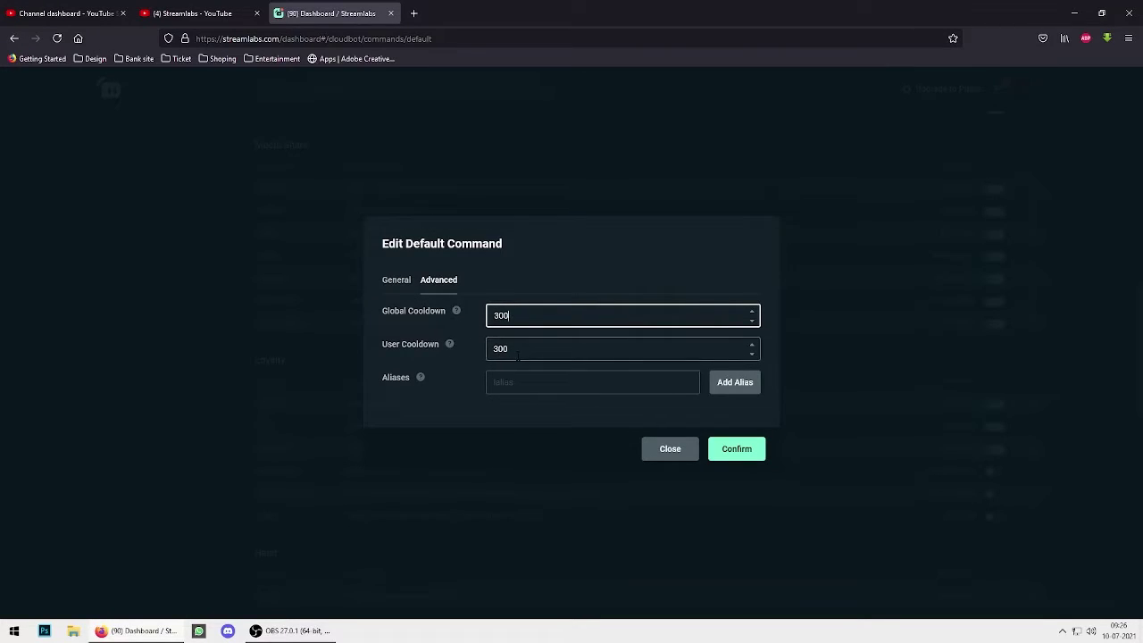
pyautogui.press('Tab')
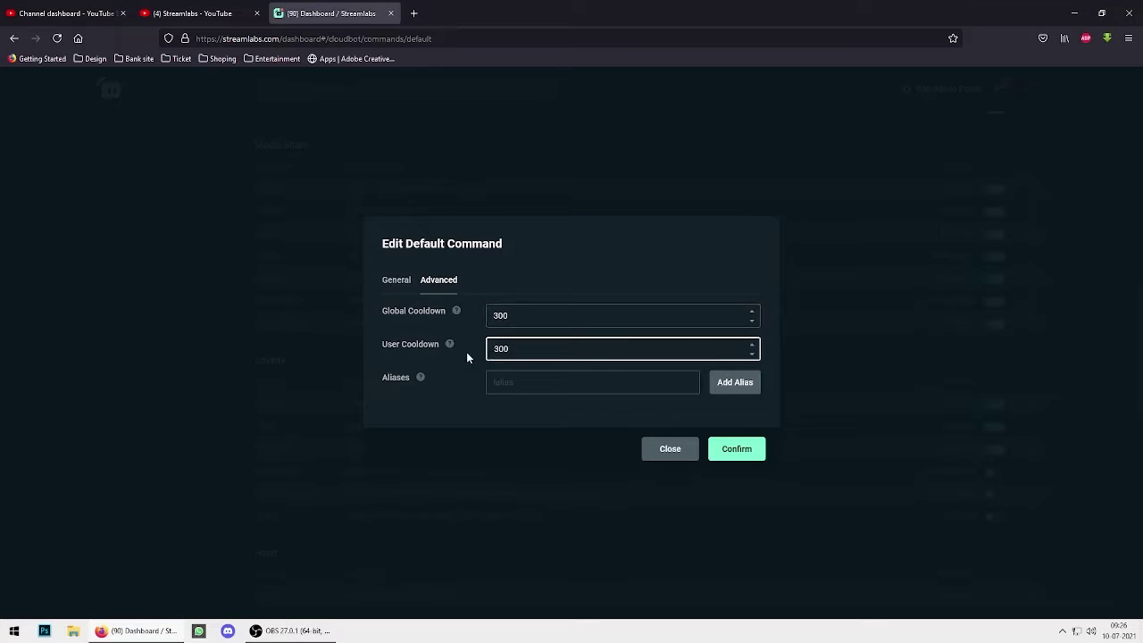
pyautogui.click(662, 448)
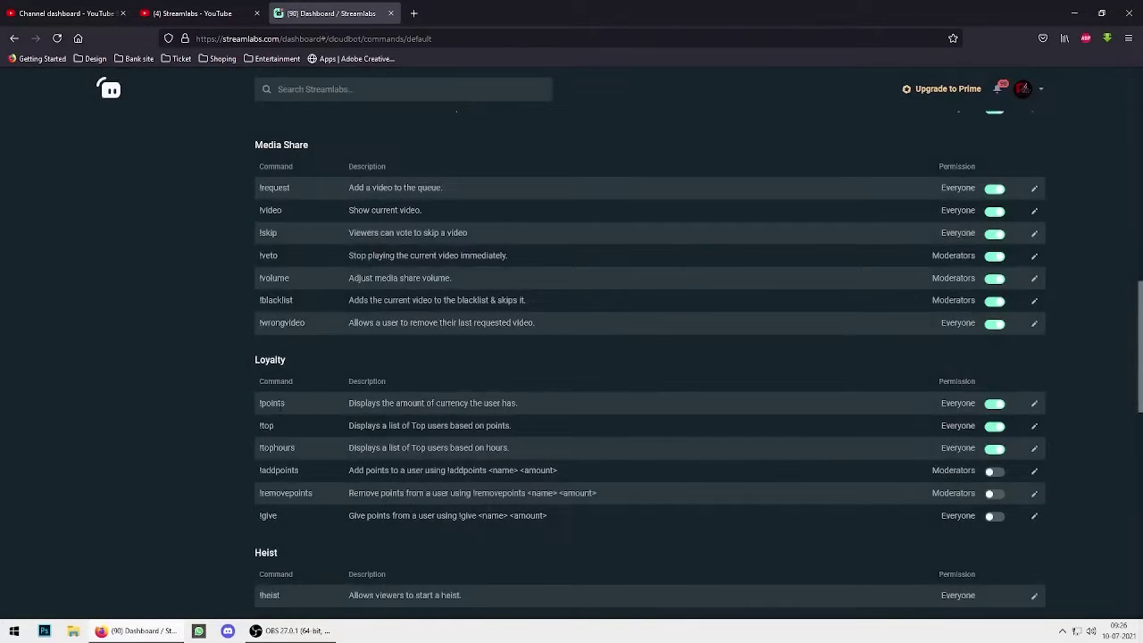
# Set the !tophours command's global cooldown to 300 and confirm the edit
pyautogui.click(1032, 450)
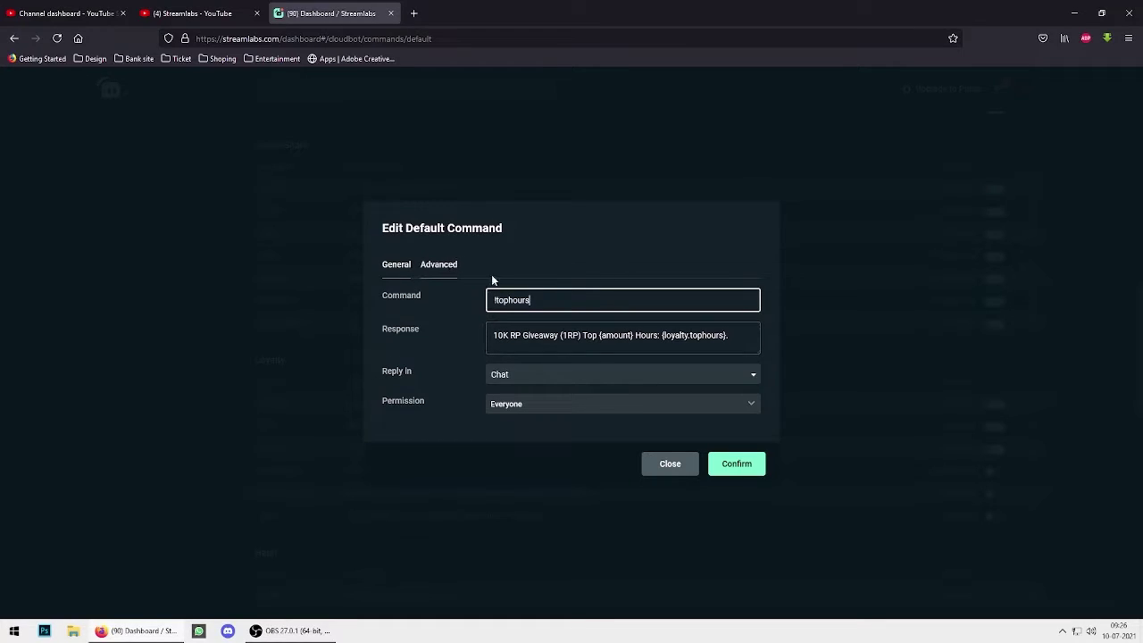
pyautogui.click(438, 266)
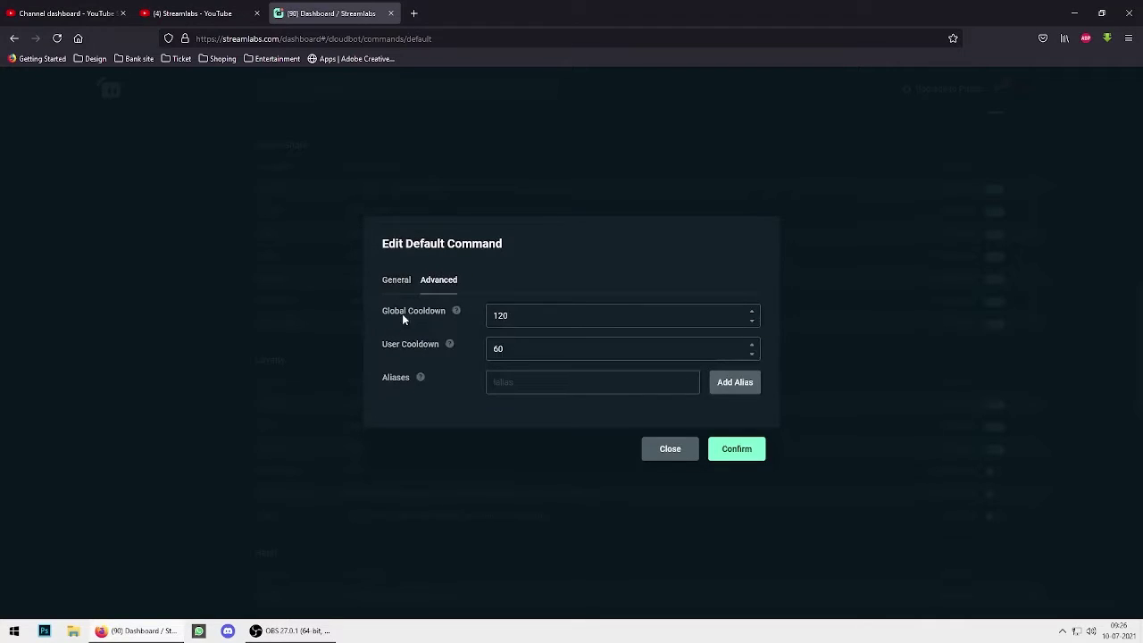
pyautogui.click(417, 325)
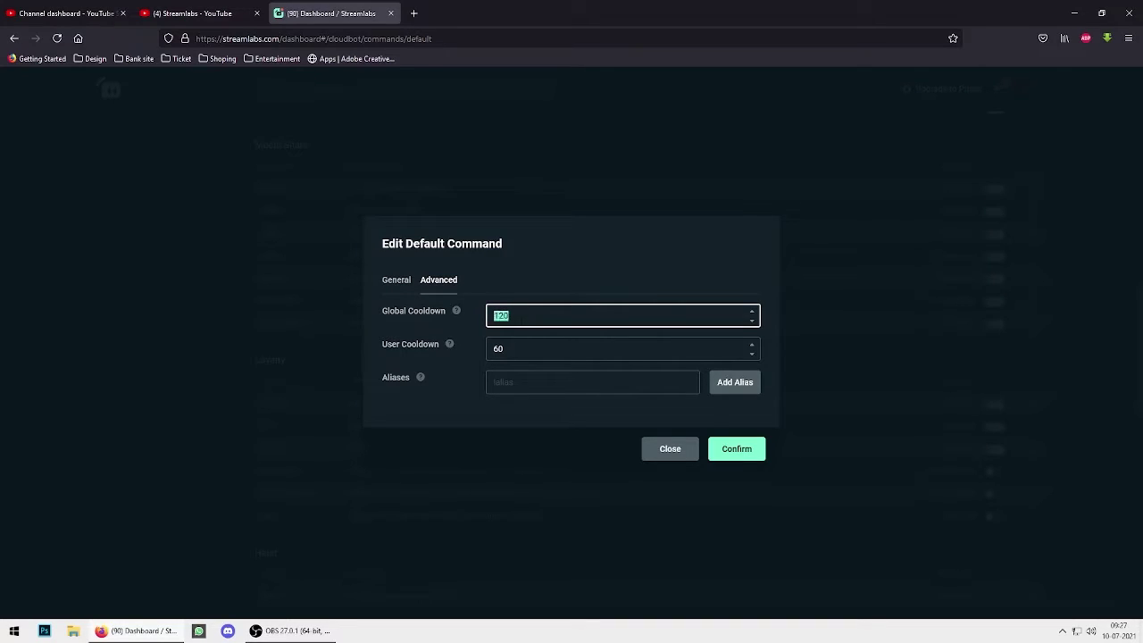
pyautogui.write('300')
pyautogui.press('Tab')
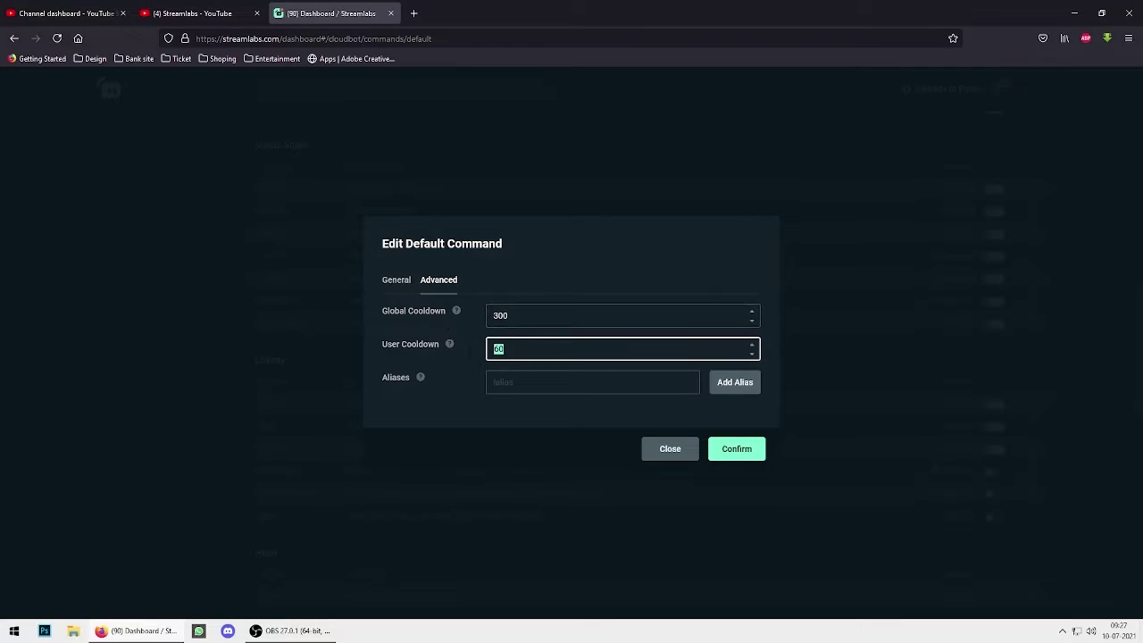
pyautogui.click(743, 461)
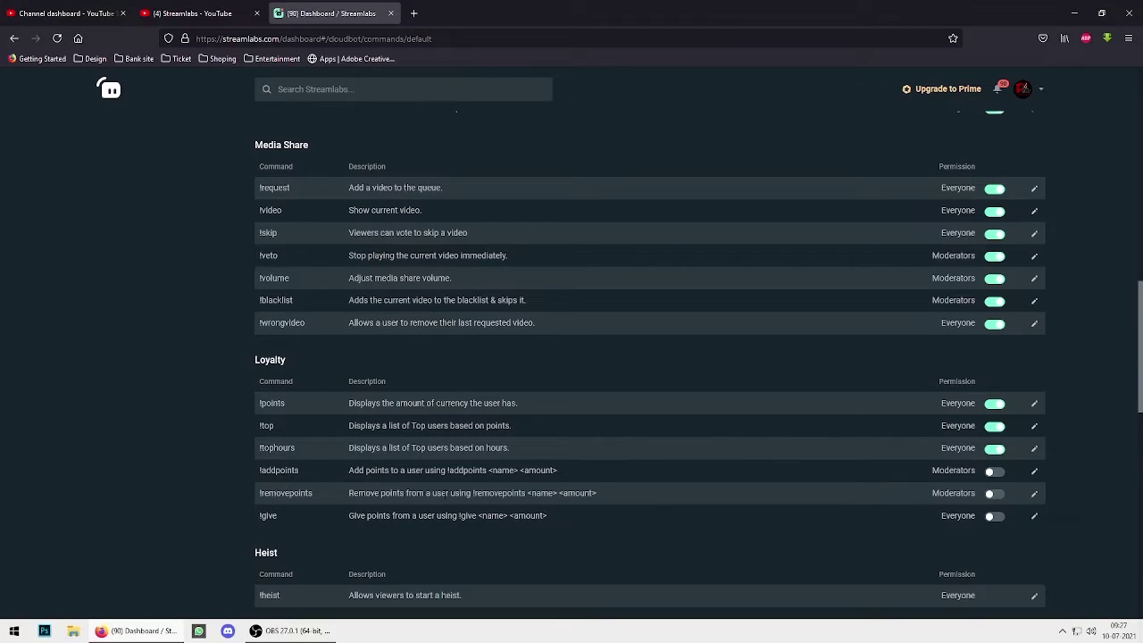
# Examine the success and failed responses of the !removepoints command and close it without editing
pyautogui.click(1036, 496)
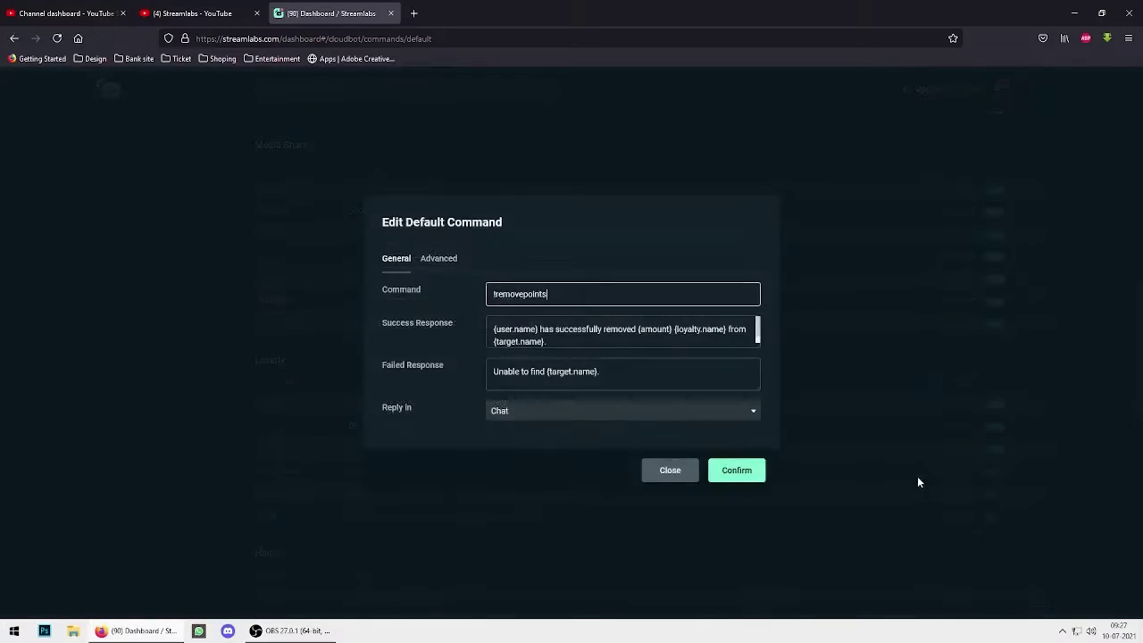
pyautogui.click(670, 471)
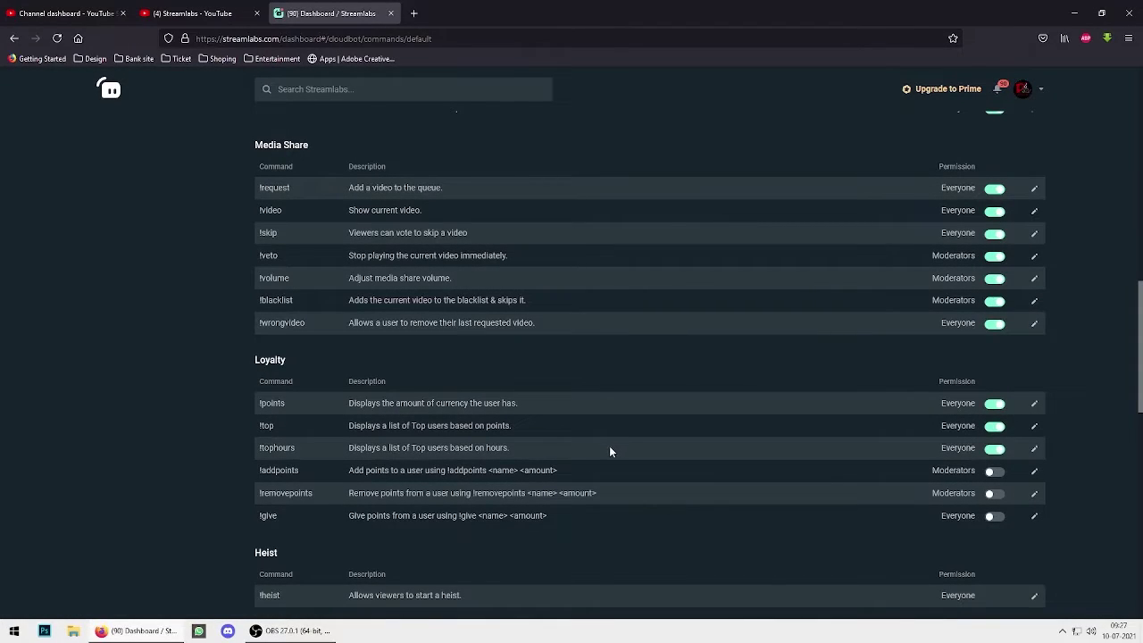
# Revisit the Streamlabs YouTube channel page and the Community settings in YouTube Studio
pyautogui.click(192, 13)
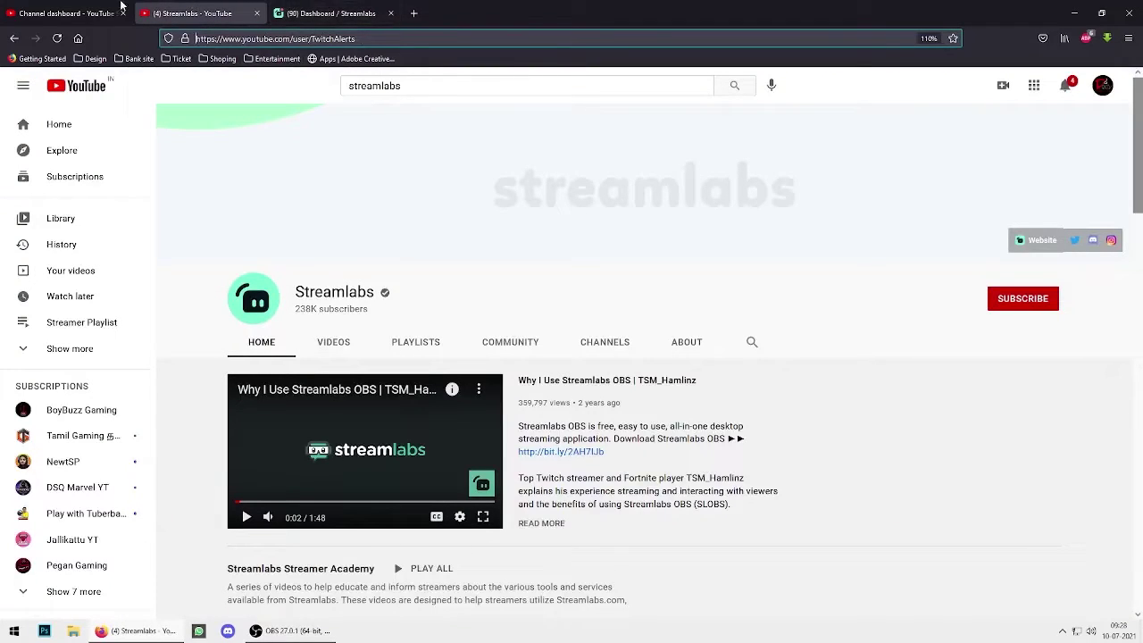
pyautogui.click(98, 13)
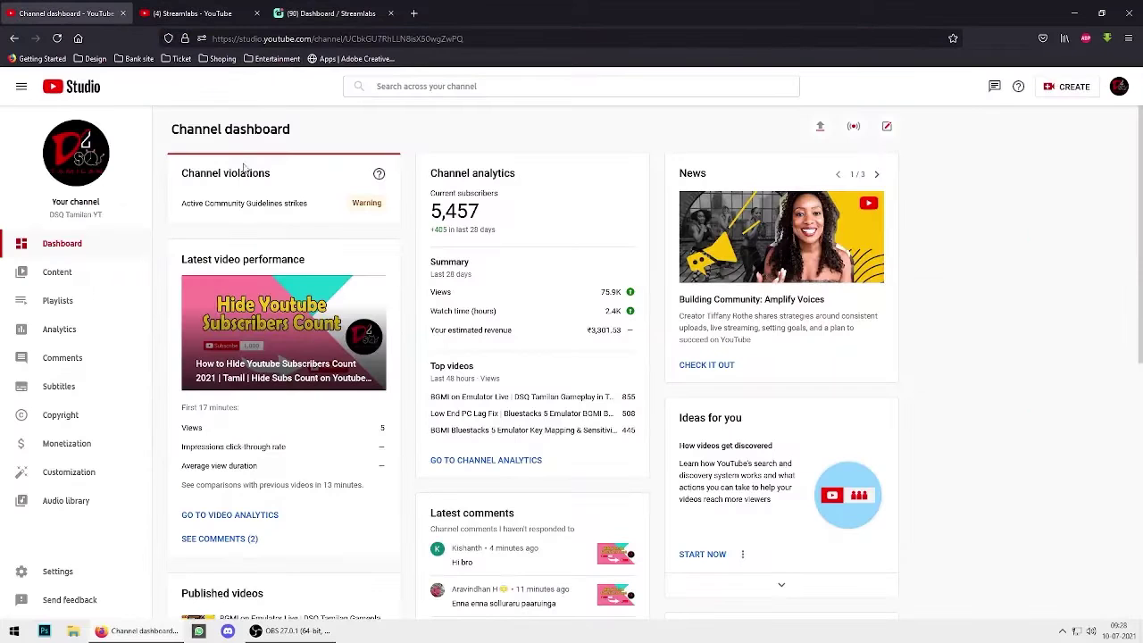
pyautogui.click(59, 572)
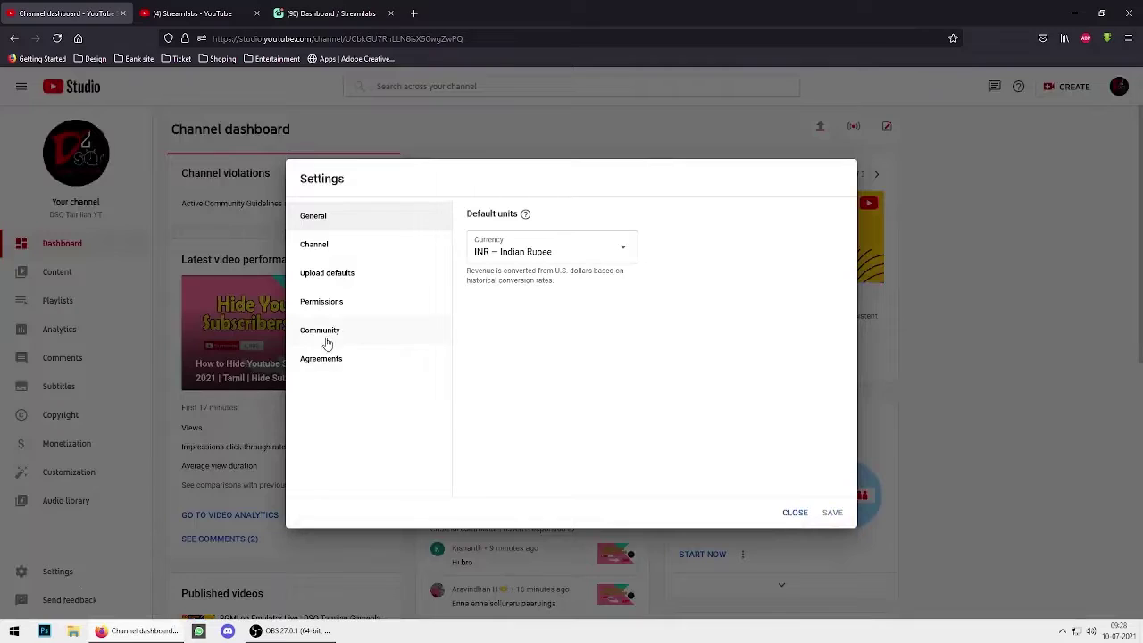
pyautogui.click(327, 342)
pyautogui.scroll(-2, 709, 304)
pyautogui.click(192, 13)
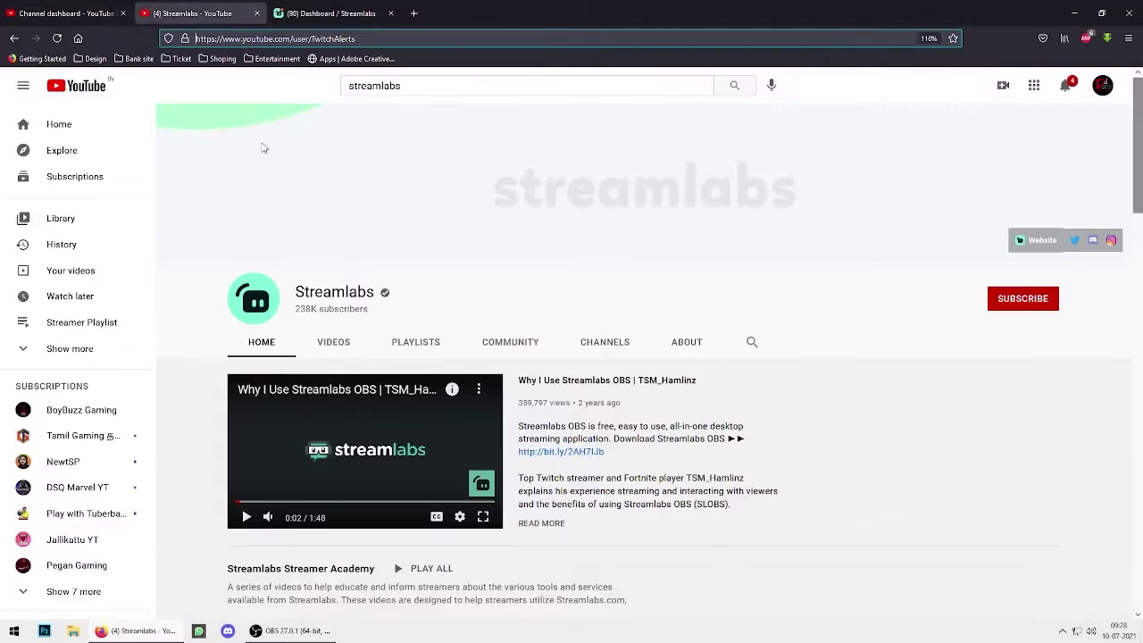
# Return to the Streamlabs dashboard and review Cloudbot's loyalty settings for intervals, event payouts and donations
pyautogui.click(330, 13)
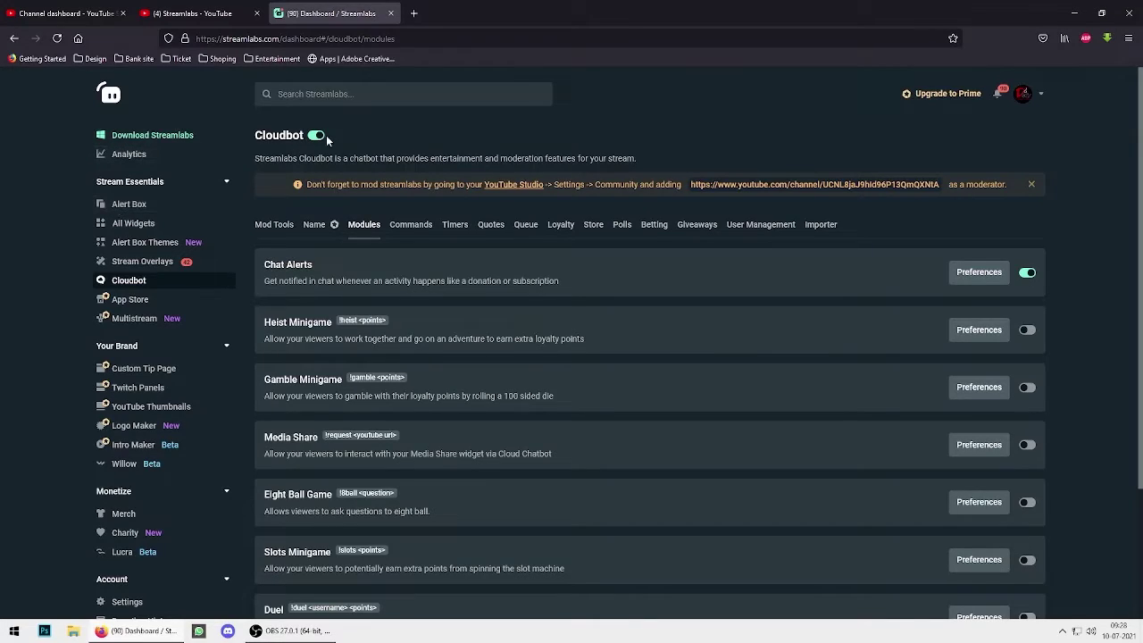
pyautogui.click(557, 224)
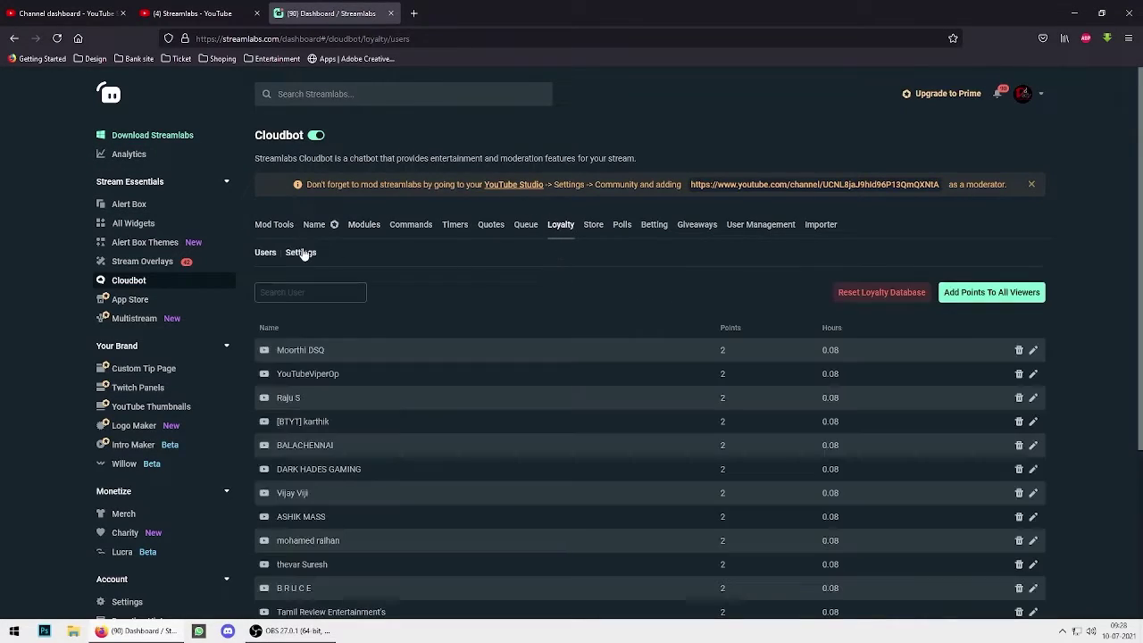
pyautogui.click(301, 252)
pyautogui.scroll(-3, 448, 538)
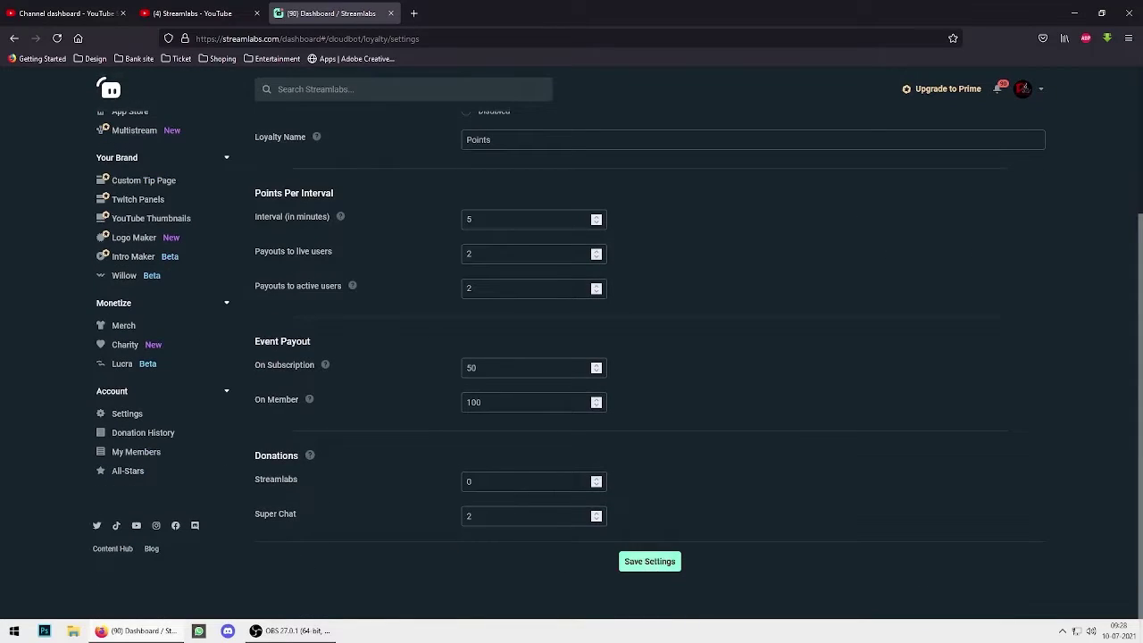
pyautogui.scroll(3, 369, 275)
# Look over Cloudbot's modules and its list of default commands
pyautogui.click(364, 225)
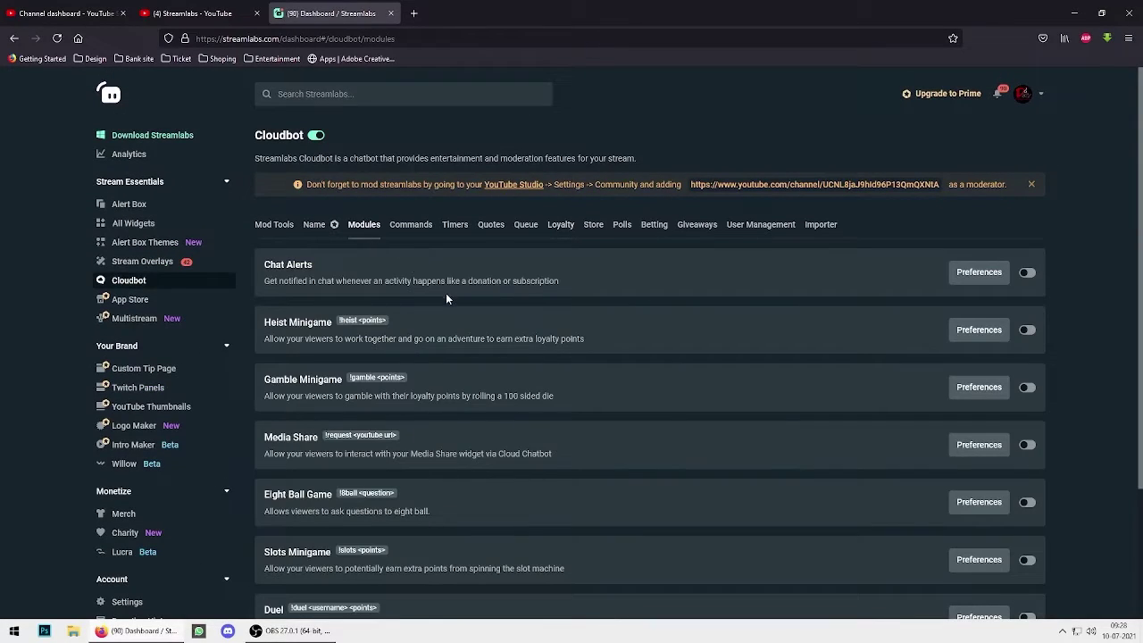
pyautogui.click(418, 230)
pyautogui.click(306, 252)
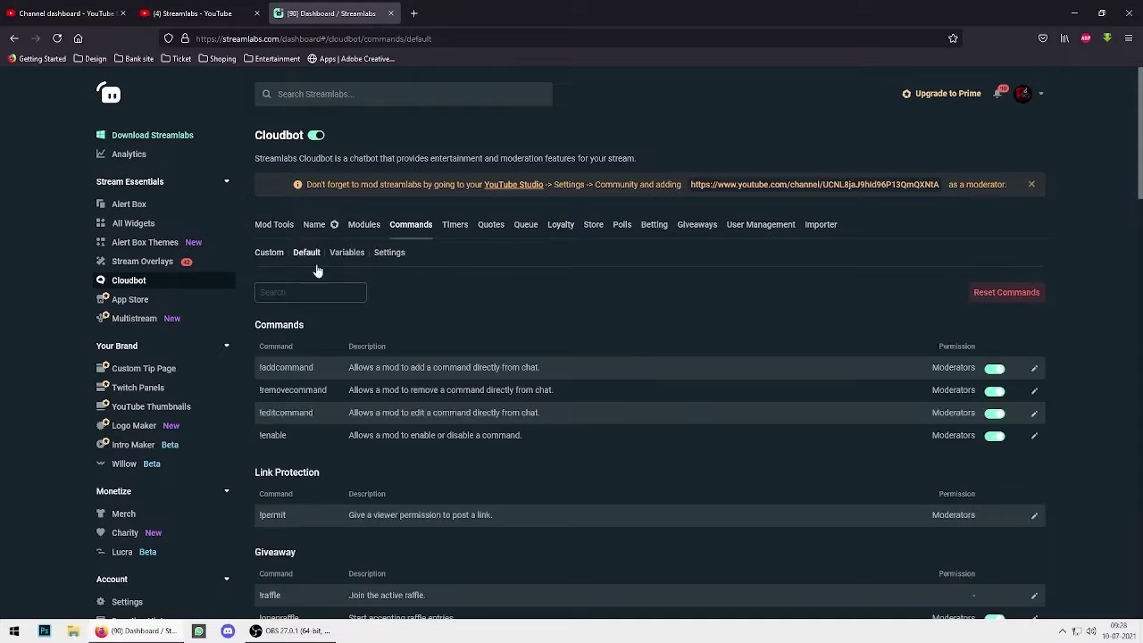
pyautogui.scroll(-10, 375, 357)
pyautogui.scroll(-3, 286, 394)
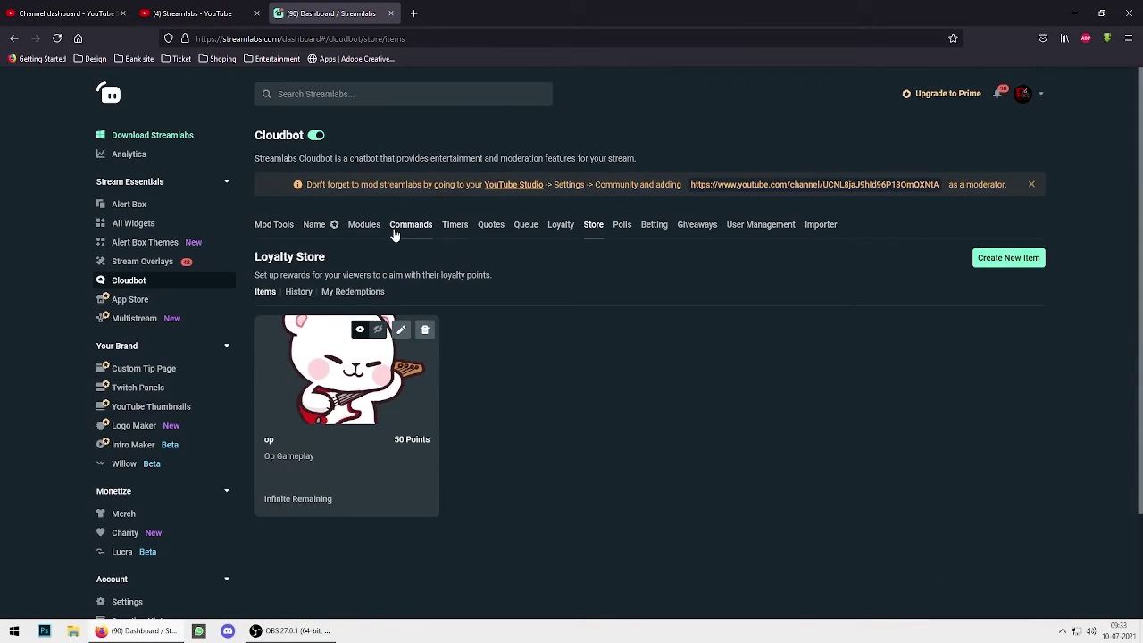
# Open Cloudbot's Loyalty Store, view the blank new item form with Stream Perk as item type, and cancel it
pyautogui.click(410, 224)
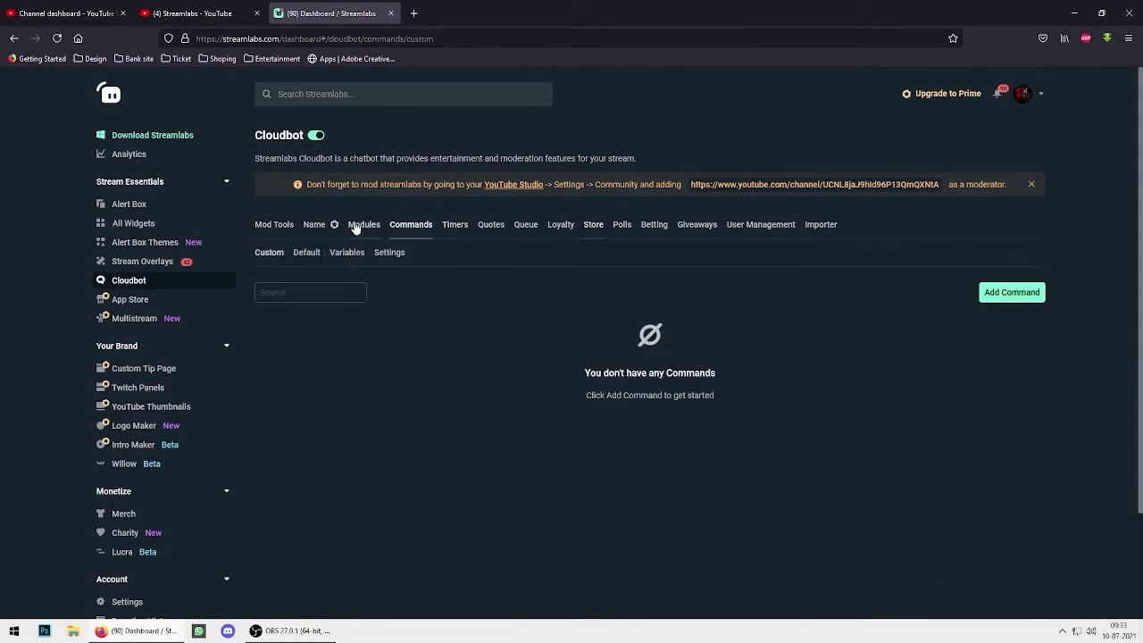
pyautogui.click(593, 225)
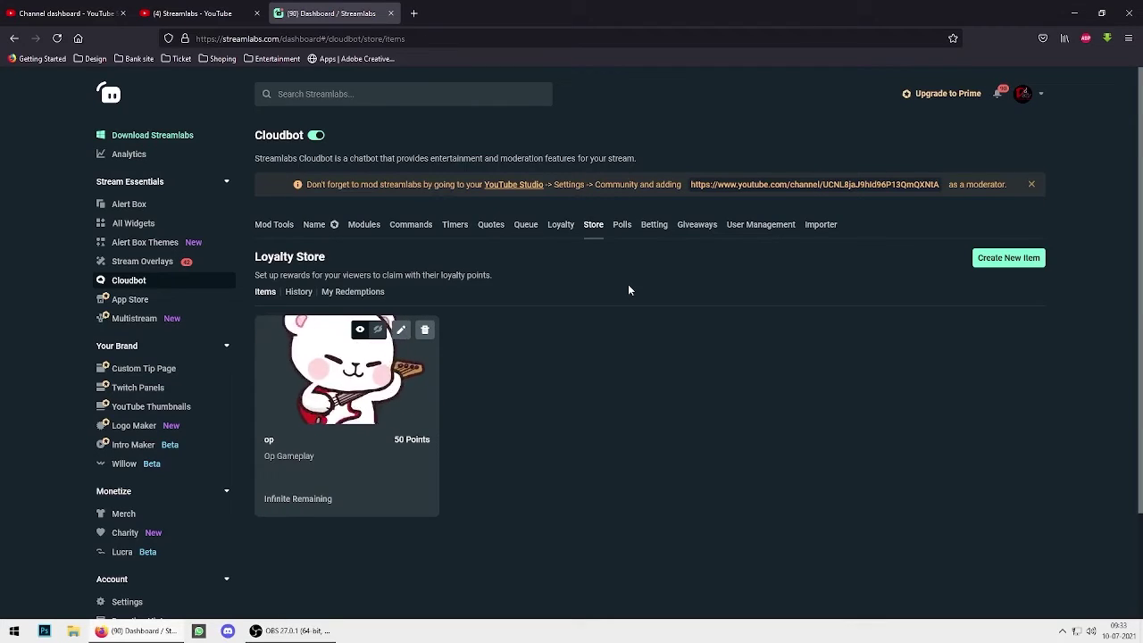
pyautogui.click(982, 261)
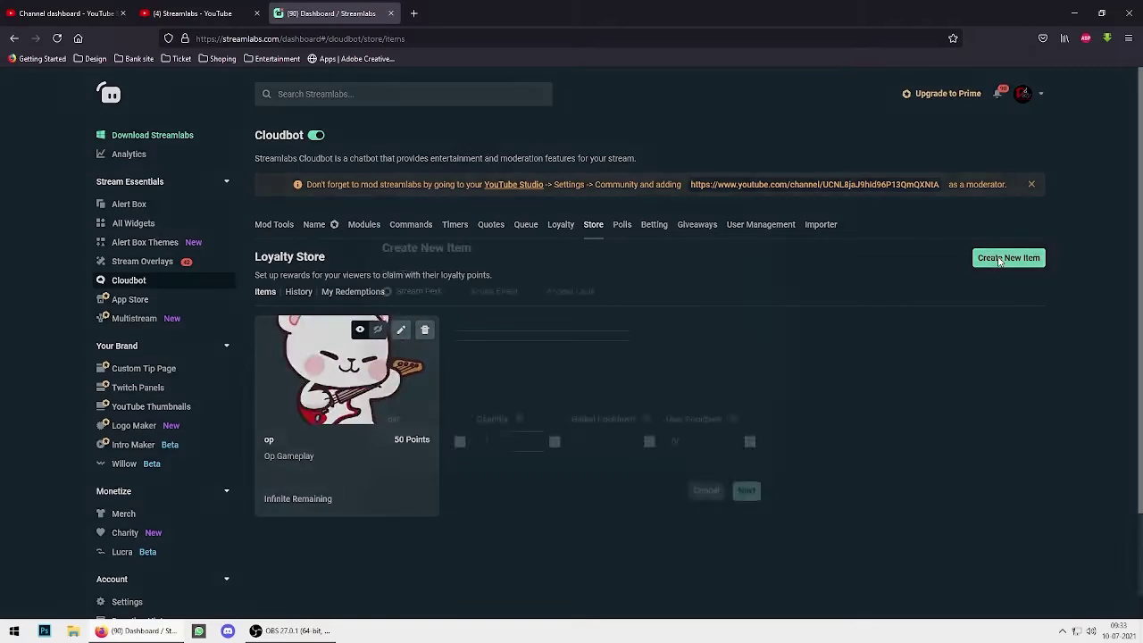
pyautogui.click(415, 295)
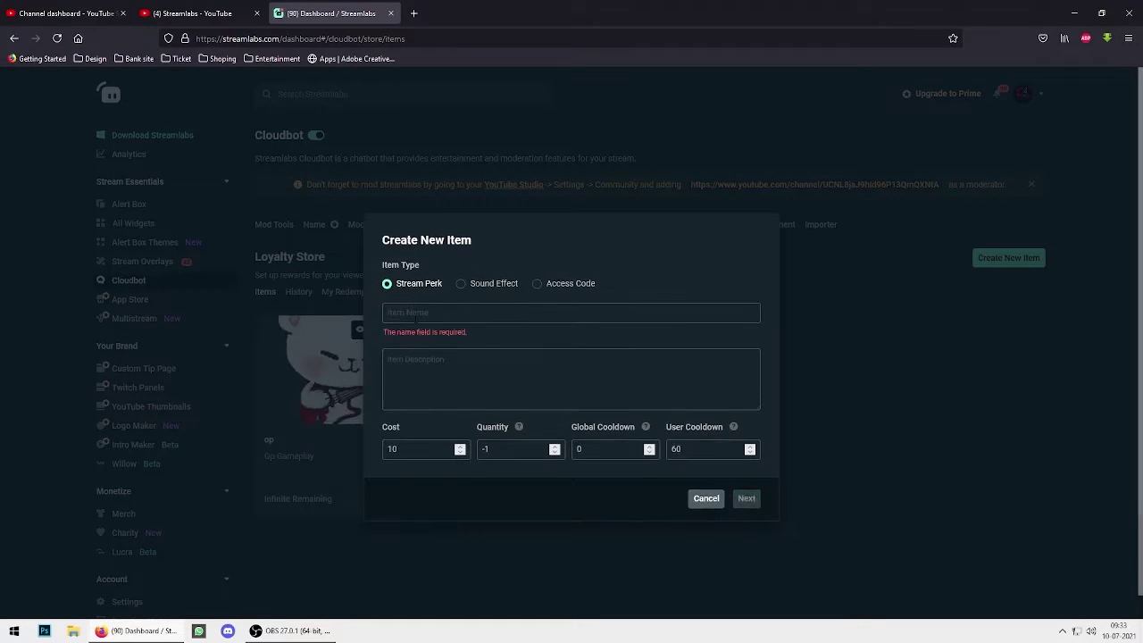
pyautogui.click(706, 499)
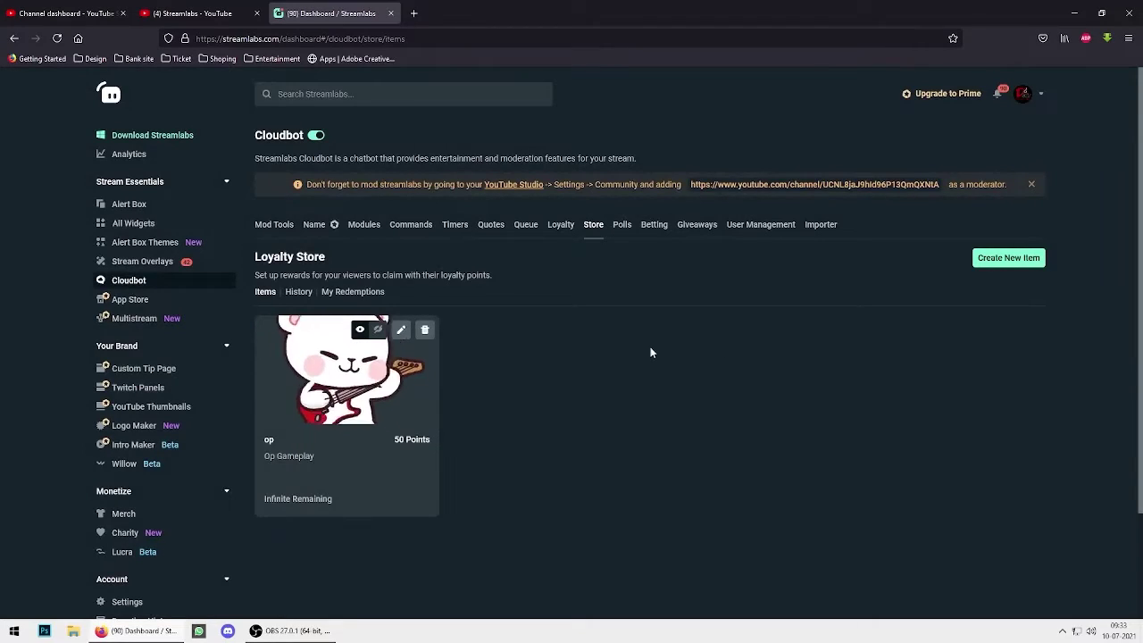
# Review the existing op store item's description, cost, cooldowns, thumbnail, sound and chat redeem command, and save it without changes
pyautogui.click(402, 330)
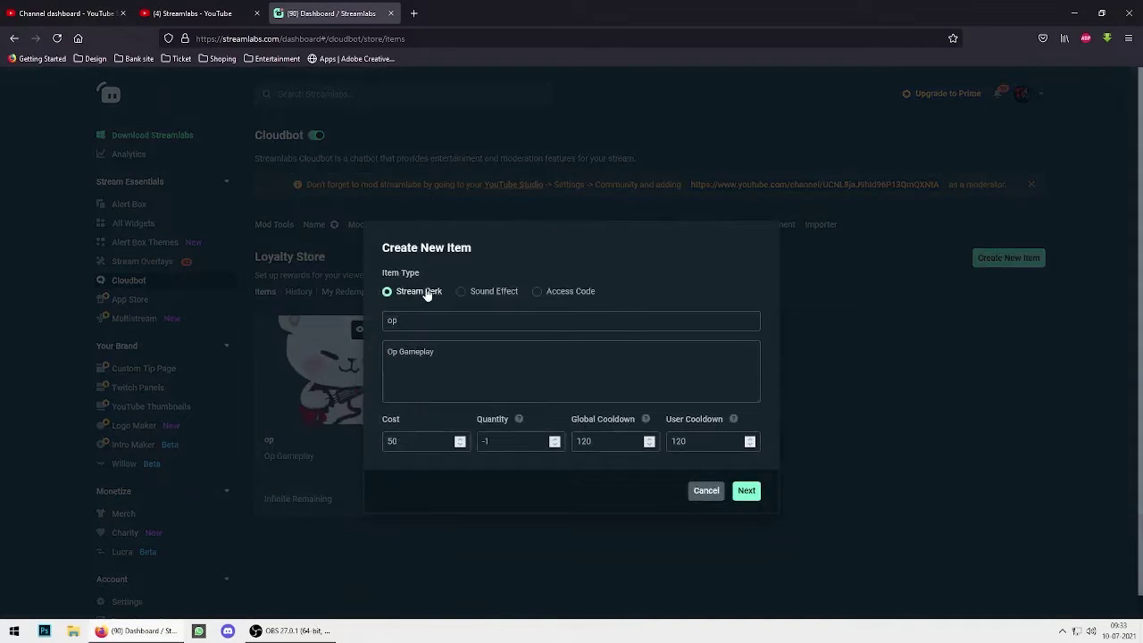
pyautogui.click(705, 490)
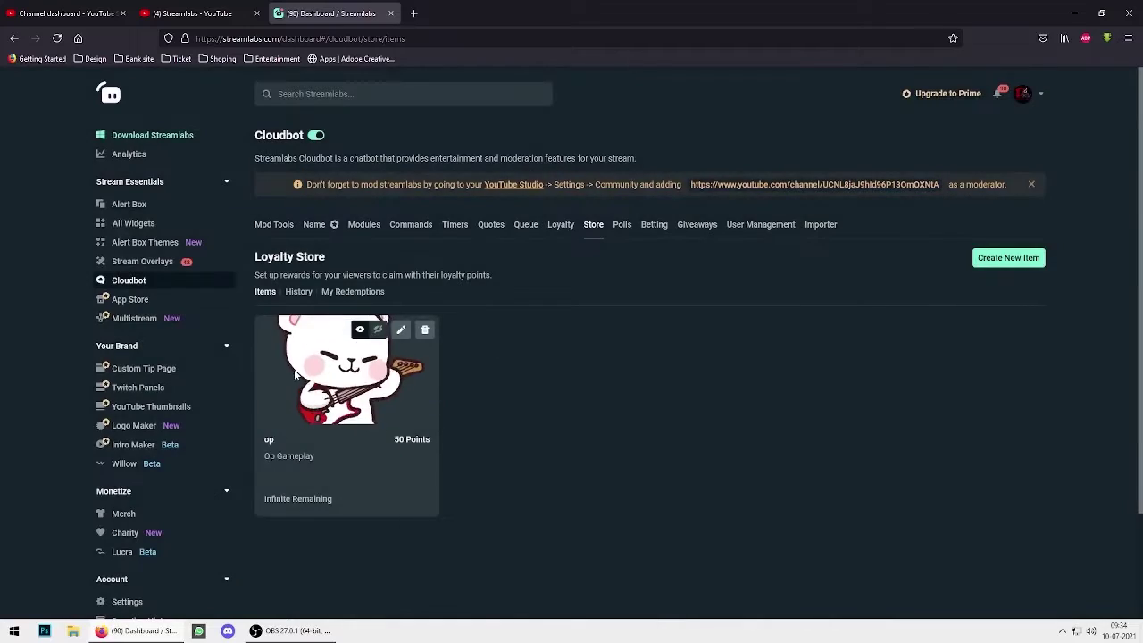
pyautogui.click(402, 331)
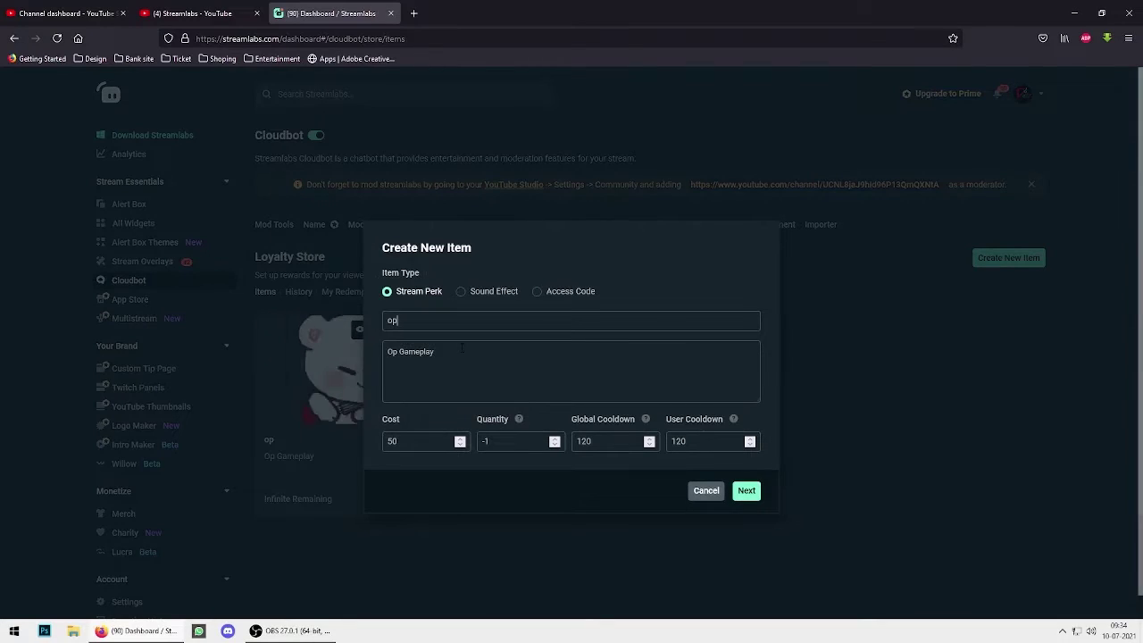
pyautogui.click(453, 359)
pyautogui.click(421, 444)
pyautogui.click(606, 441)
pyautogui.click(745, 491)
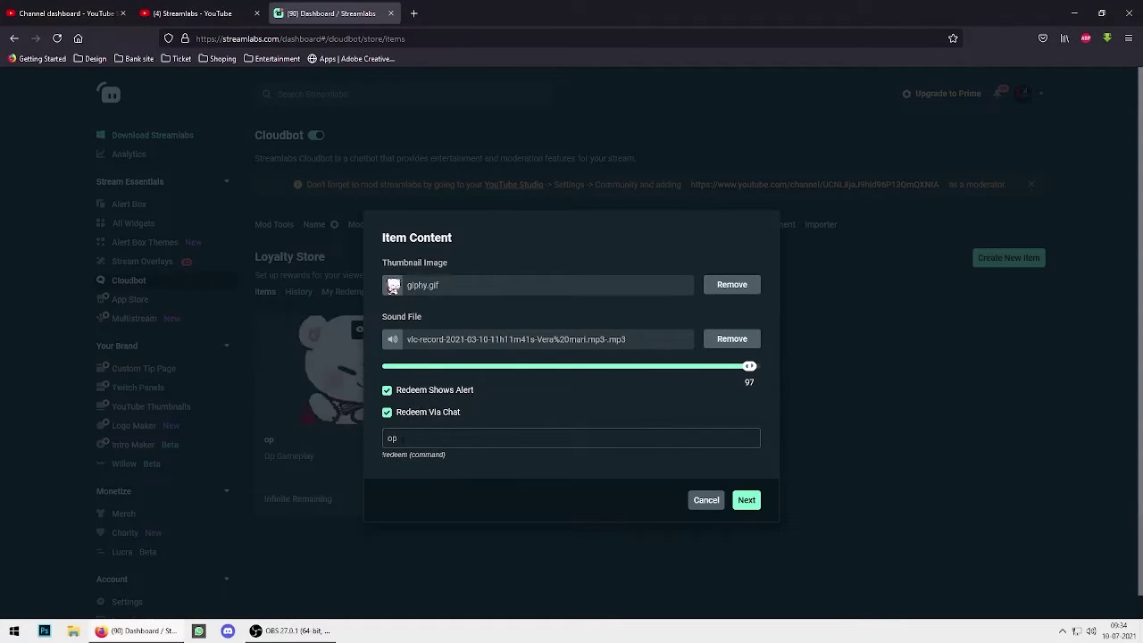
pyautogui.click(409, 437)
pyautogui.click(743, 500)
pyautogui.click(747, 420)
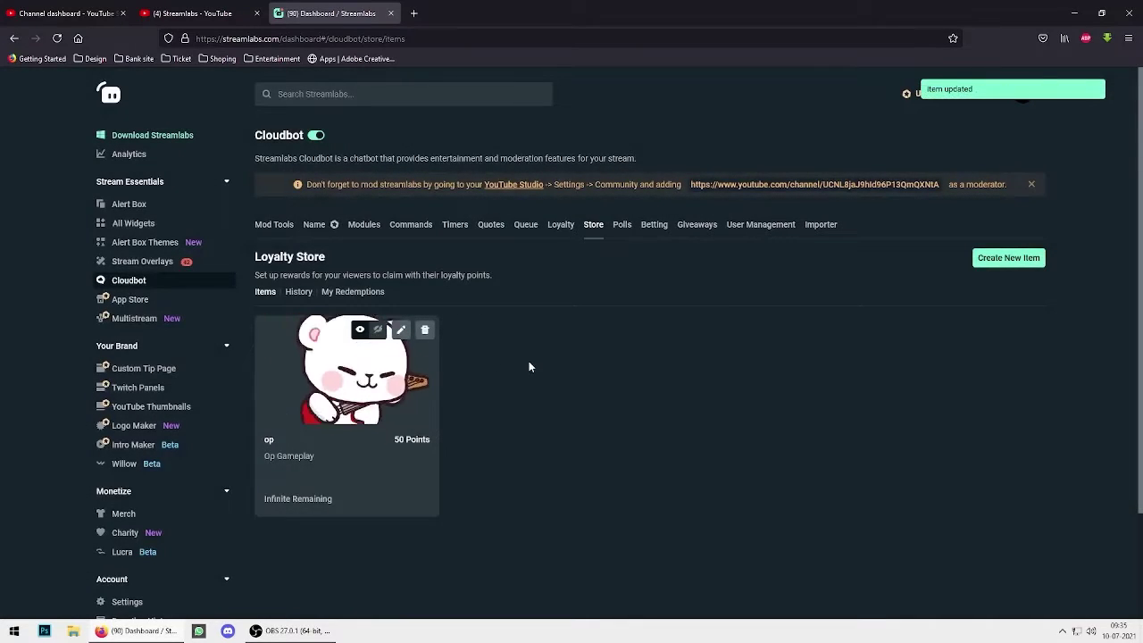
# Start a new Stream Perk store item named wwcd with the description "Winner Winner Chicken Dinner"
pyautogui.click(1008, 257)
pyautogui.write('wwcd')
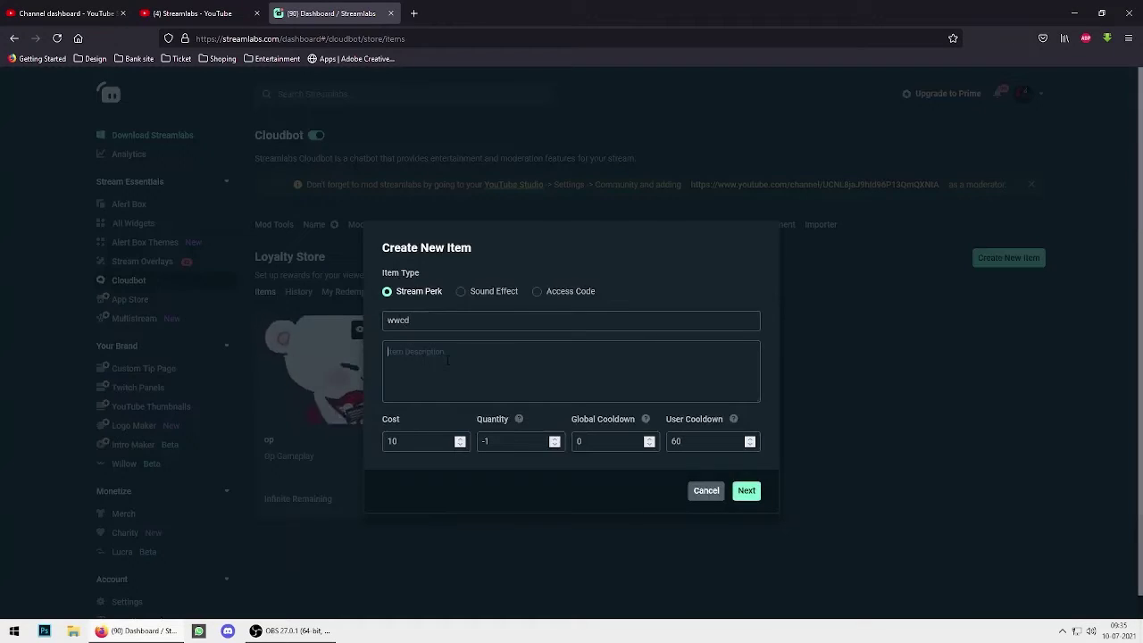
pyautogui.write('Winner Winner Chicken Dinner')
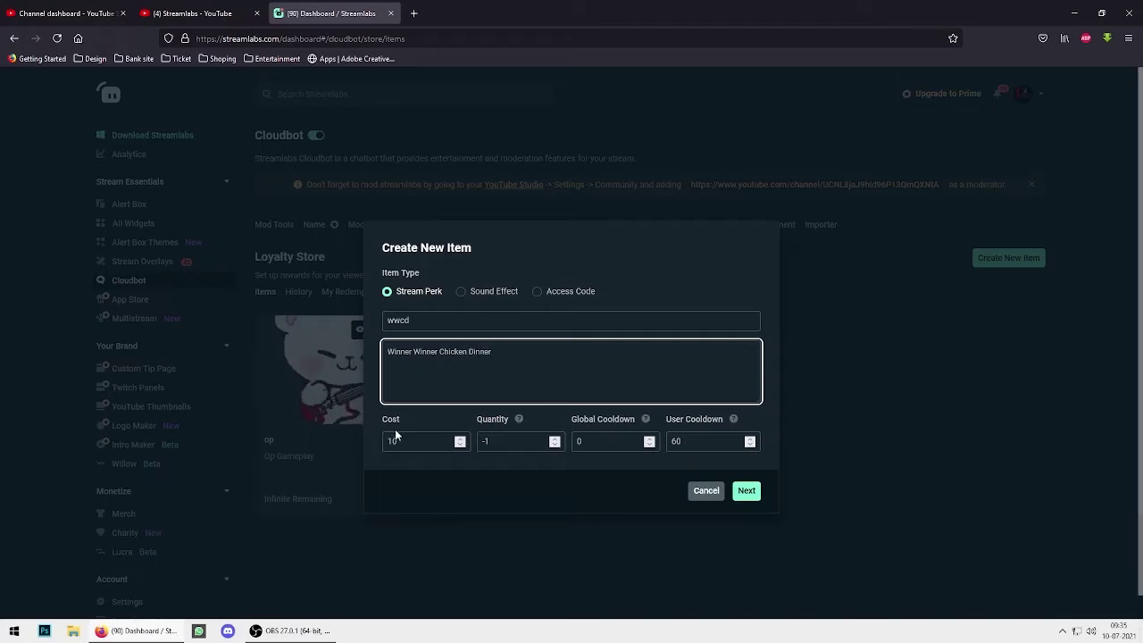
# Set the wwcd item's cost to 30 and global cooldown to 60, and continue to its item content
pyautogui.press('Tab')
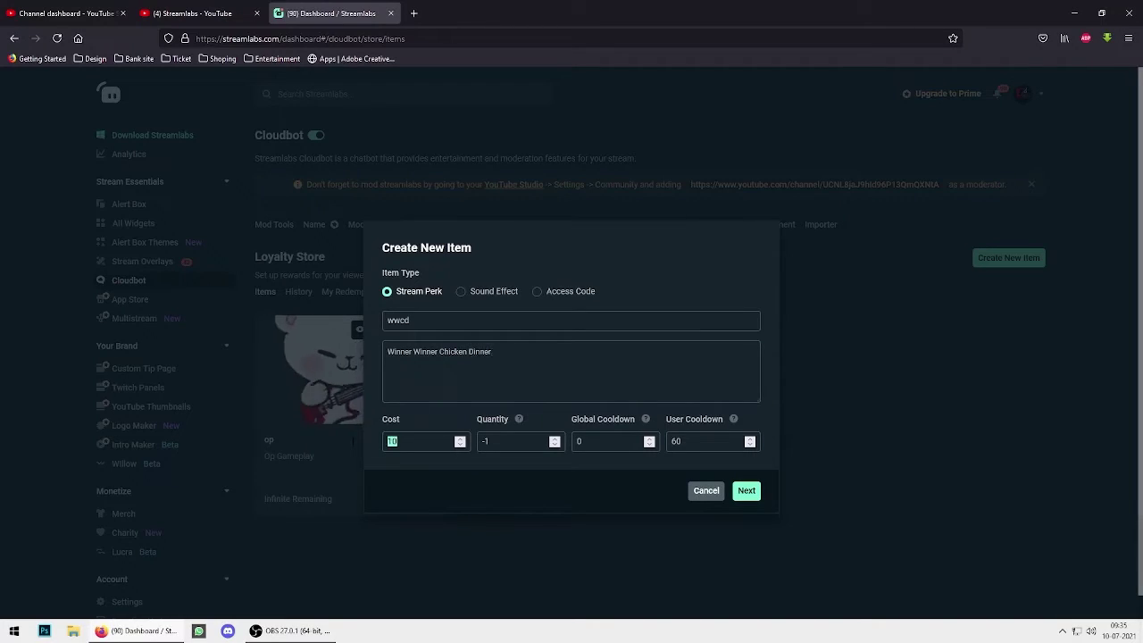
pyautogui.write('30')
pyautogui.press('Tab')
pyautogui.press('Tab')
pyautogui.press('BackSpace')
pyautogui.write('60')
pyautogui.click(706, 435)
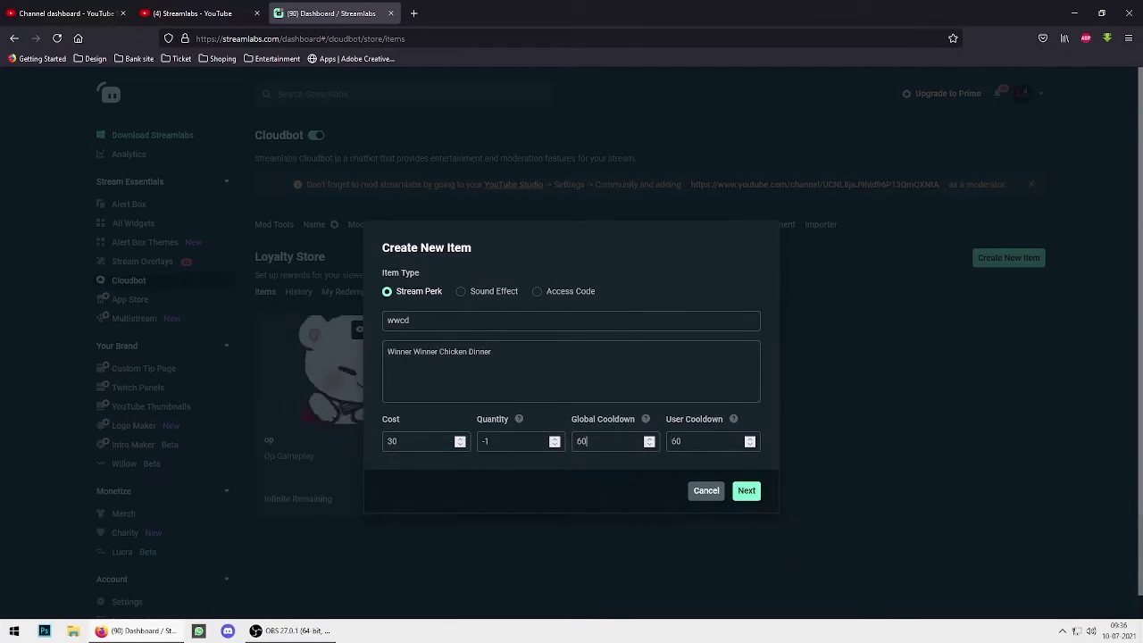
pyautogui.click(745, 490)
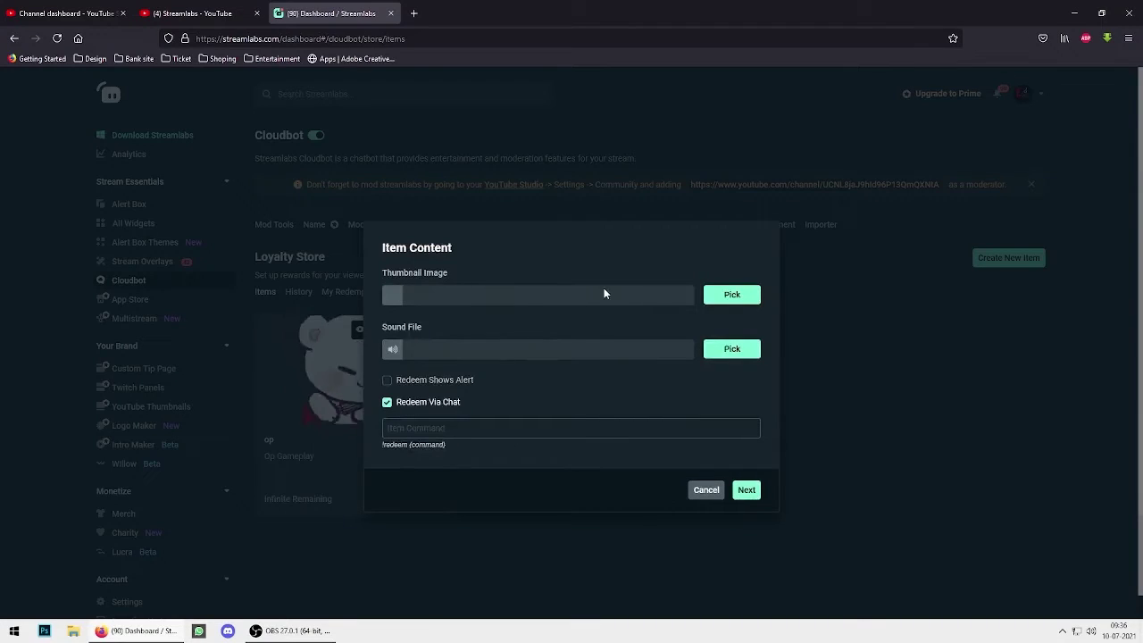
# Choose giphy-oN8.gif from the uploaded images as the wwcd item's thumbnail
pyautogui.click(730, 295)
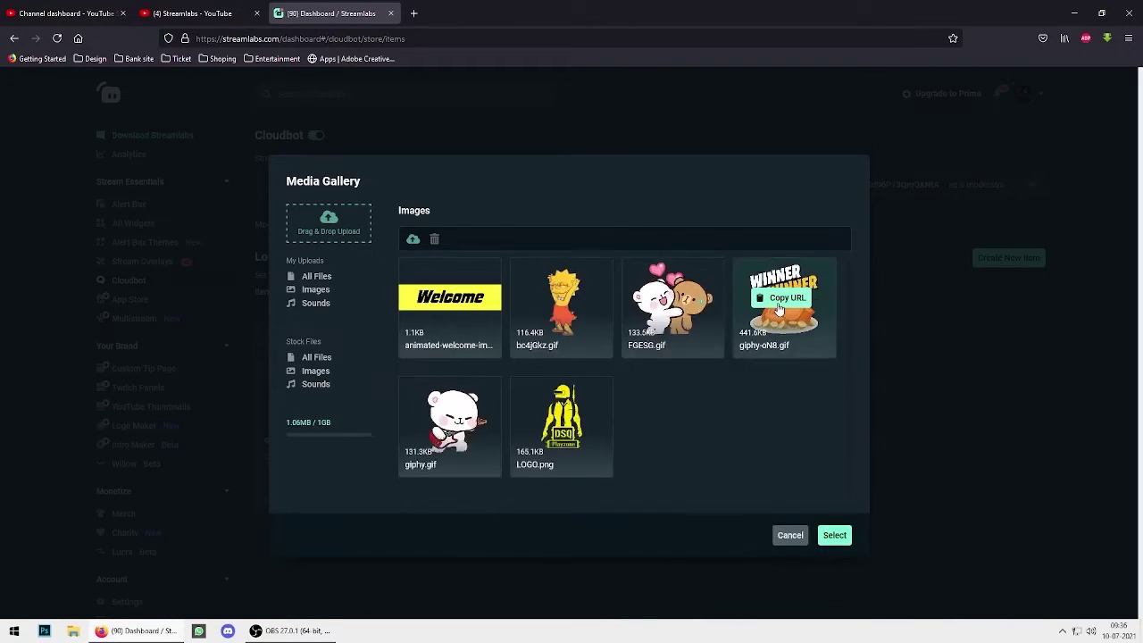
pyautogui.click(784, 304)
pyautogui.click(834, 534)
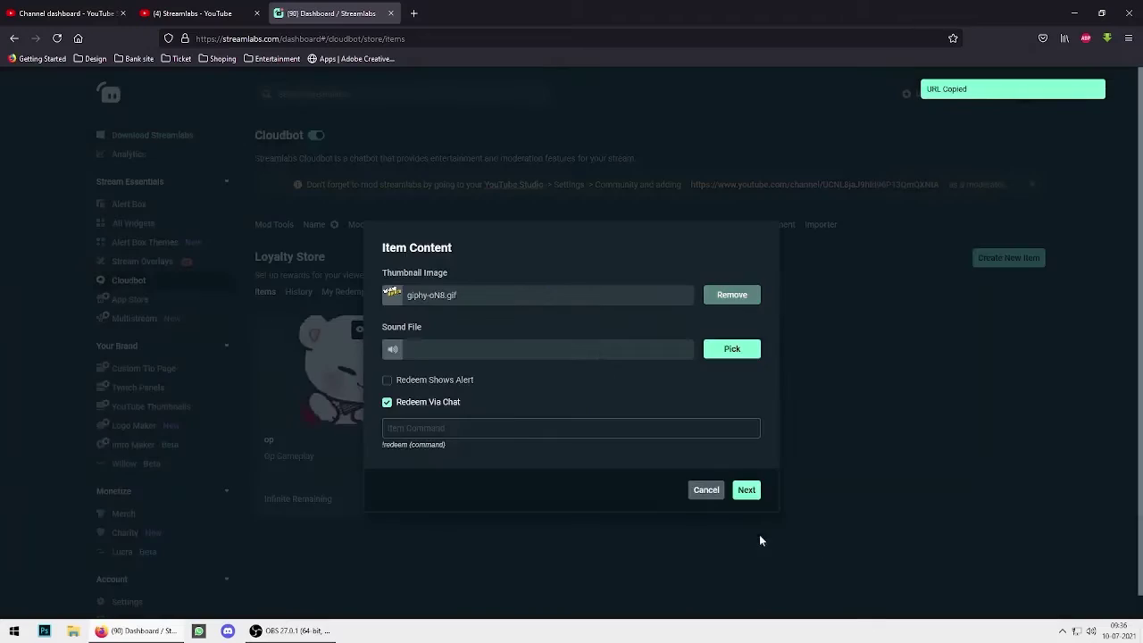
pyautogui.click(718, 349)
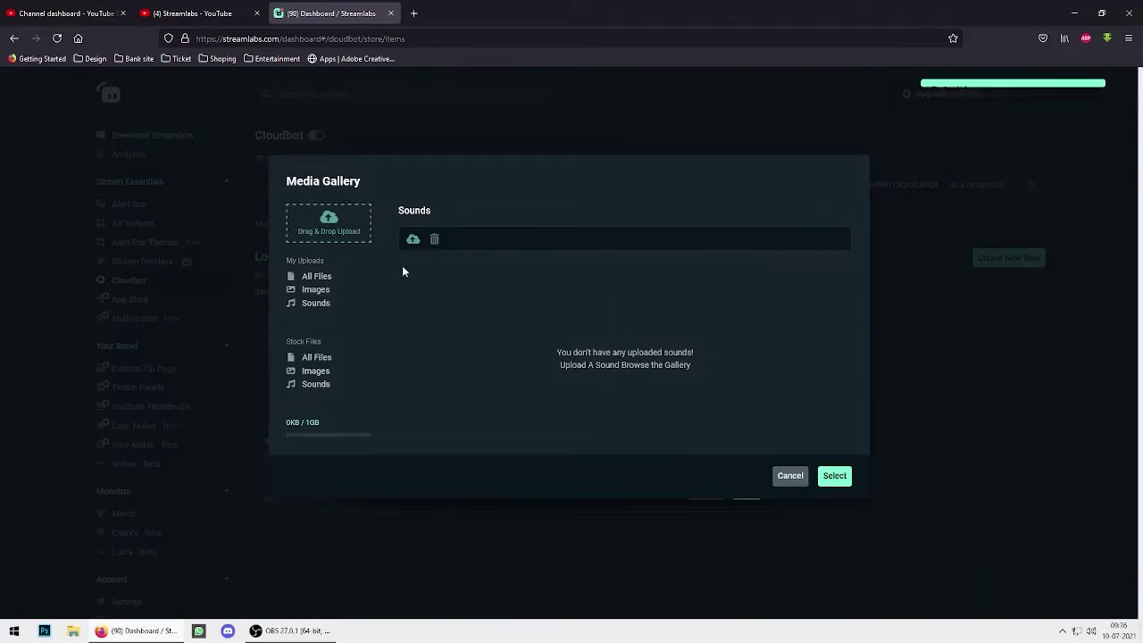
pyautogui.click(840, 533)
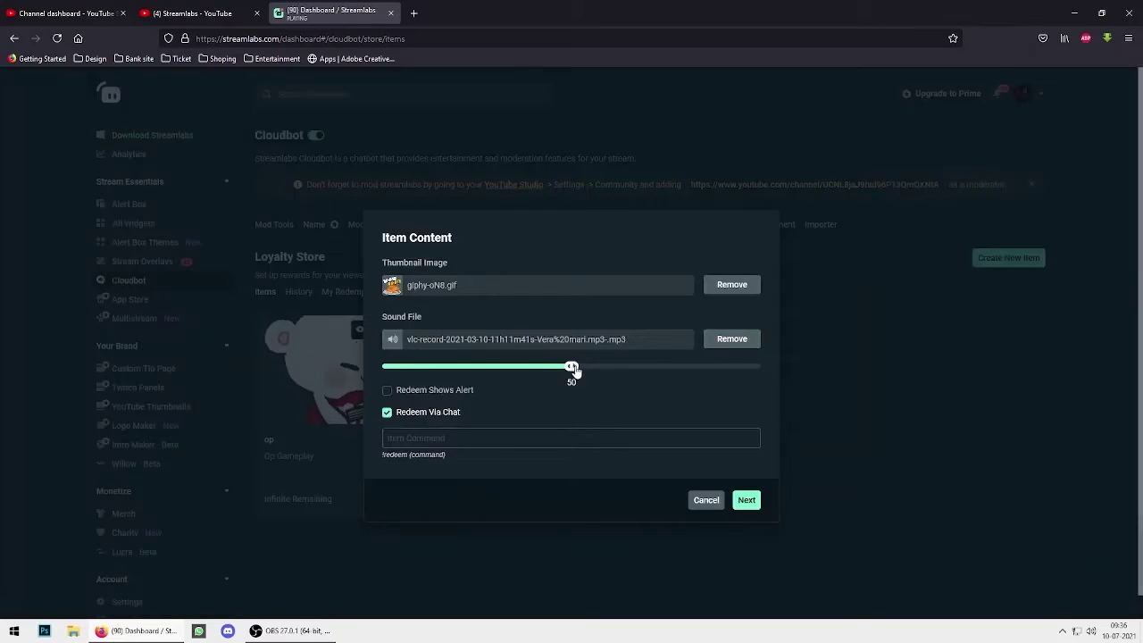
pyautogui.moveTo(572, 373); pyautogui.dragTo(722, 368)
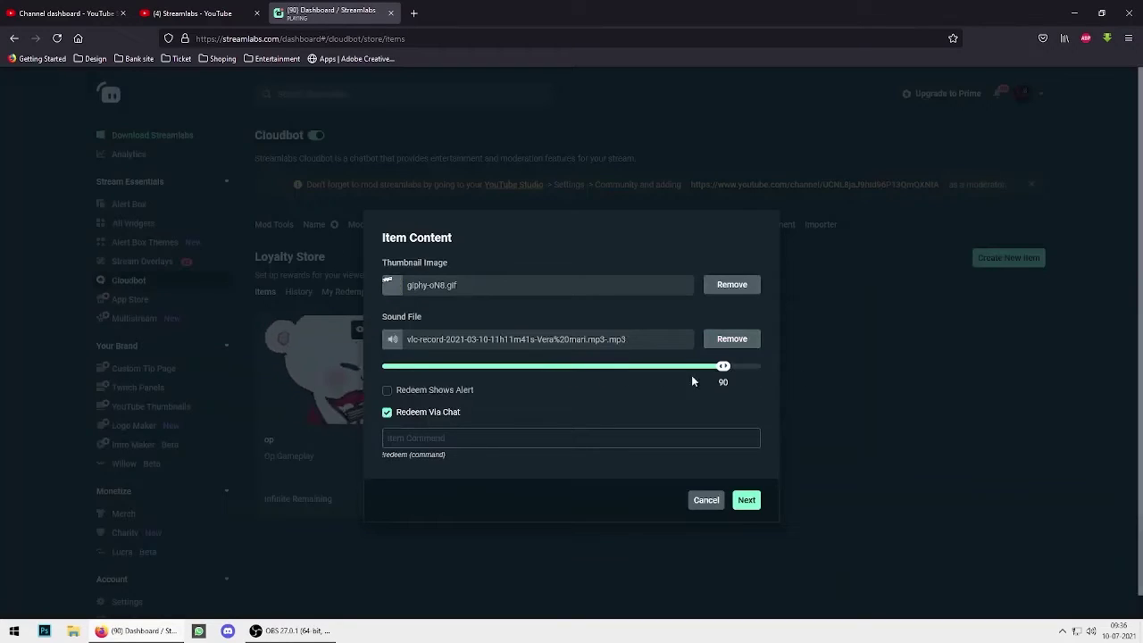
# Make redeeming the wwcd item show an alert, set its chat command to wwcd, and save it without additional requirements
pyautogui.click(413, 392)
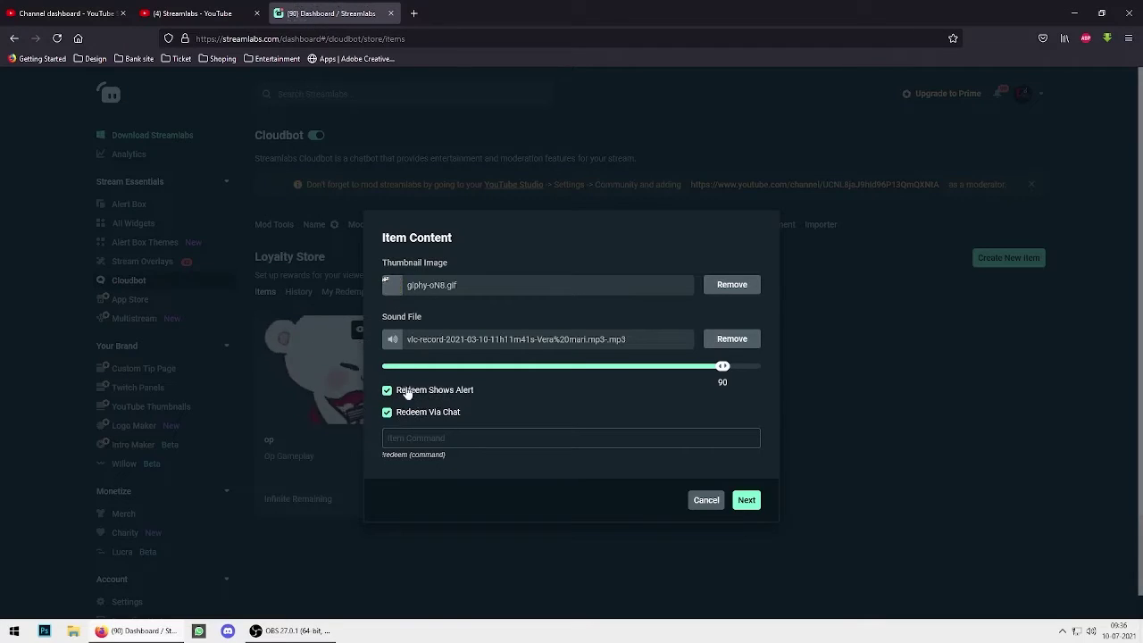
pyautogui.click(462, 438)
pyautogui.write('wwcd')
pyautogui.click(753, 502)
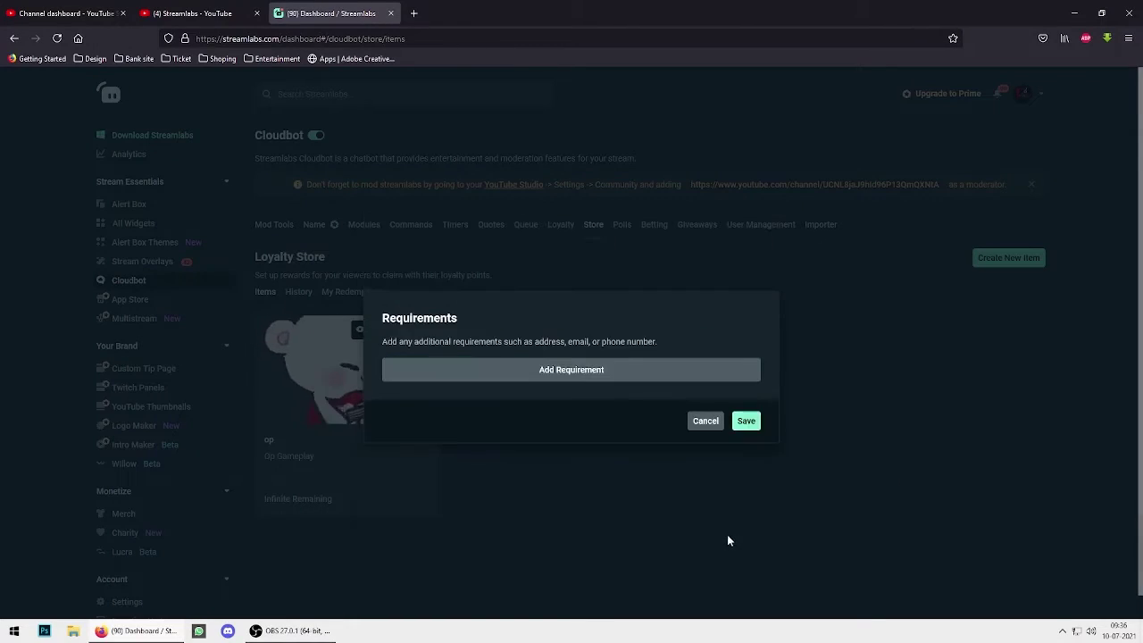
pyautogui.click(748, 424)
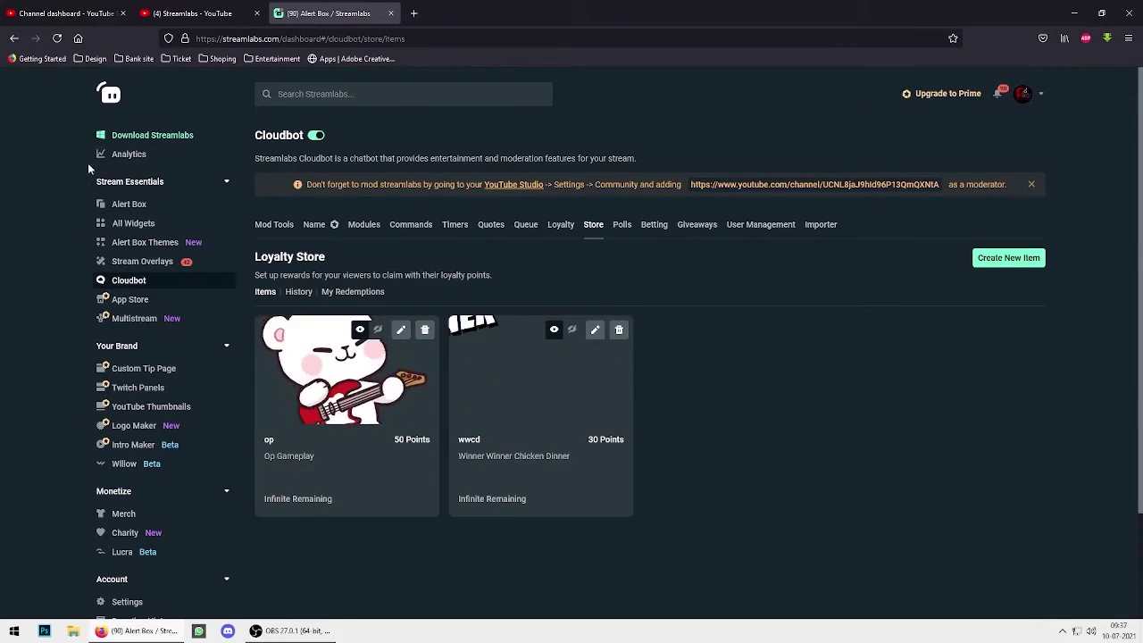
# Enable Cloudbot Redemption alerts in the Alert Box settings
pyautogui.click(128, 203)
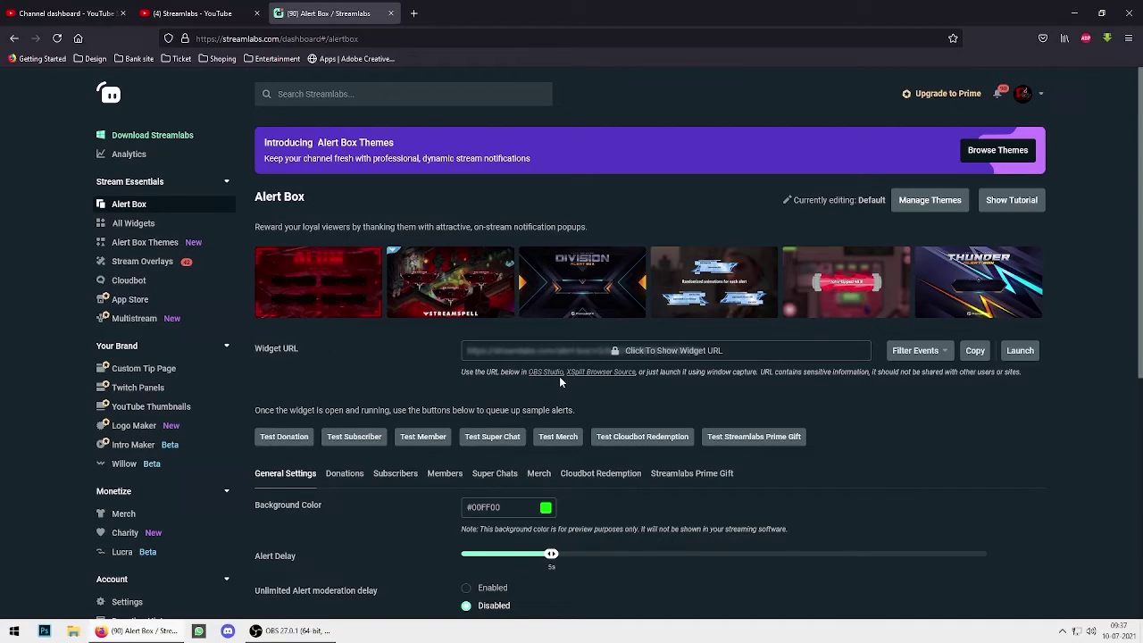
pyautogui.click(600, 473)
pyautogui.scroll(-2, 643, 473)
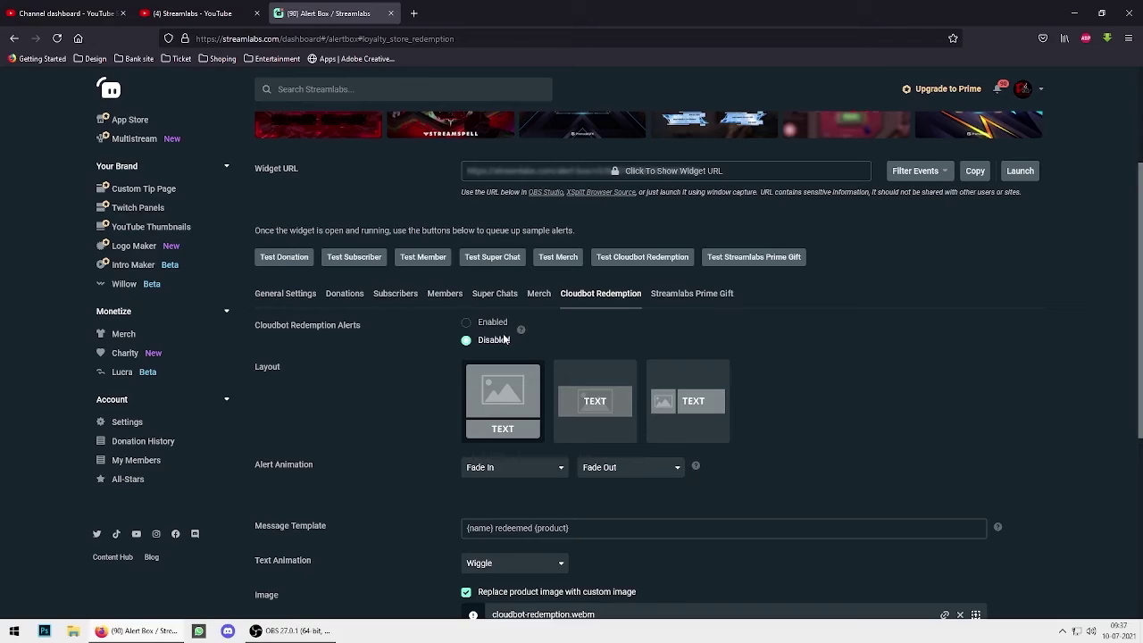
pyautogui.click(465, 322)
# Turn off replacing the product image with a custom image for Cloudbot Redemption alerts
pyautogui.scroll(-2, 574, 409)
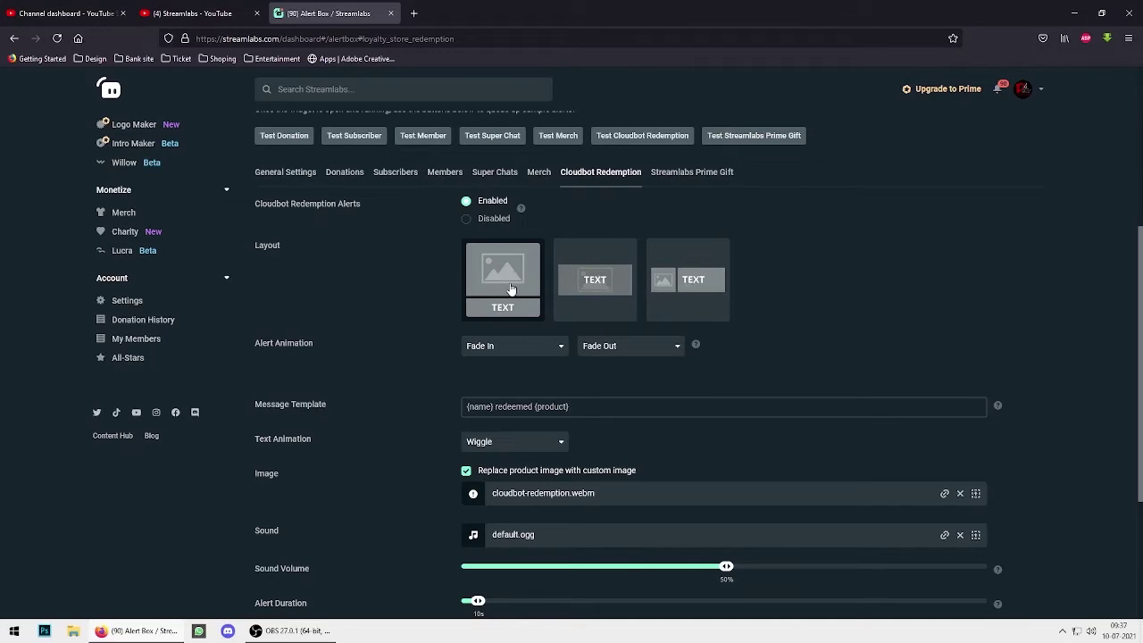
pyautogui.scroll(-3, 429, 396)
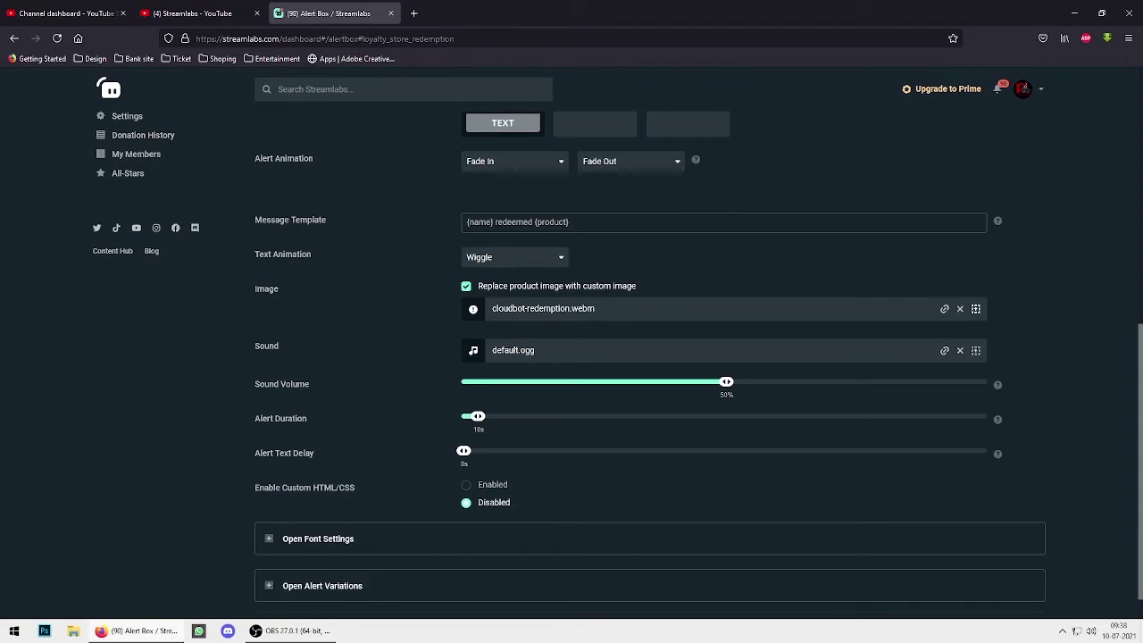
pyautogui.scroll(2, 465, 411)
pyautogui.click(465, 408)
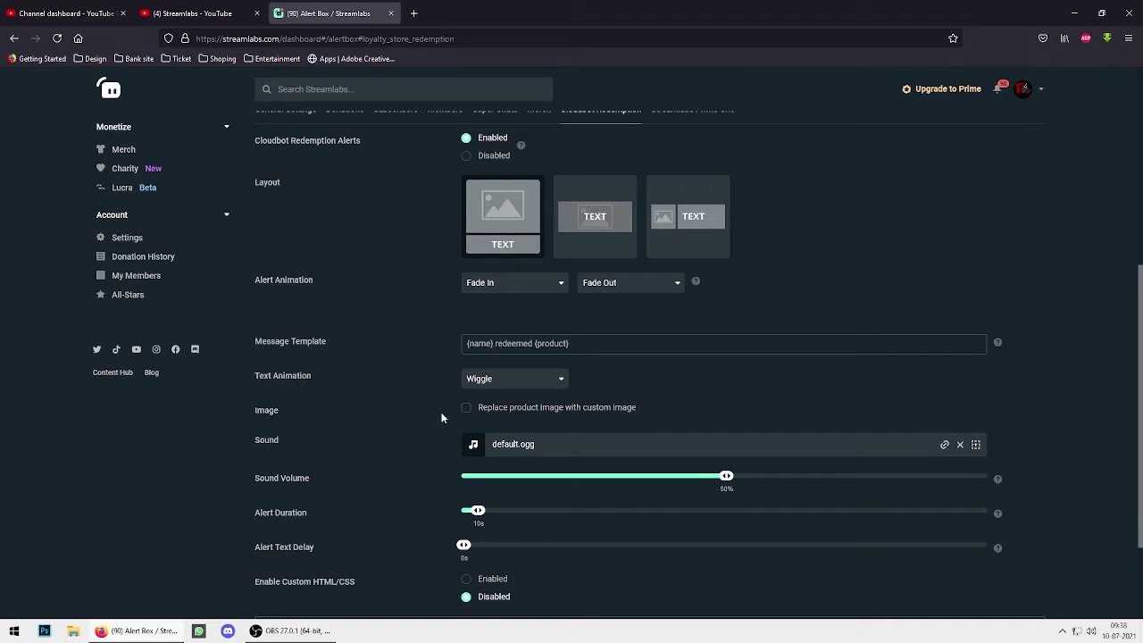
pyautogui.click(975, 443)
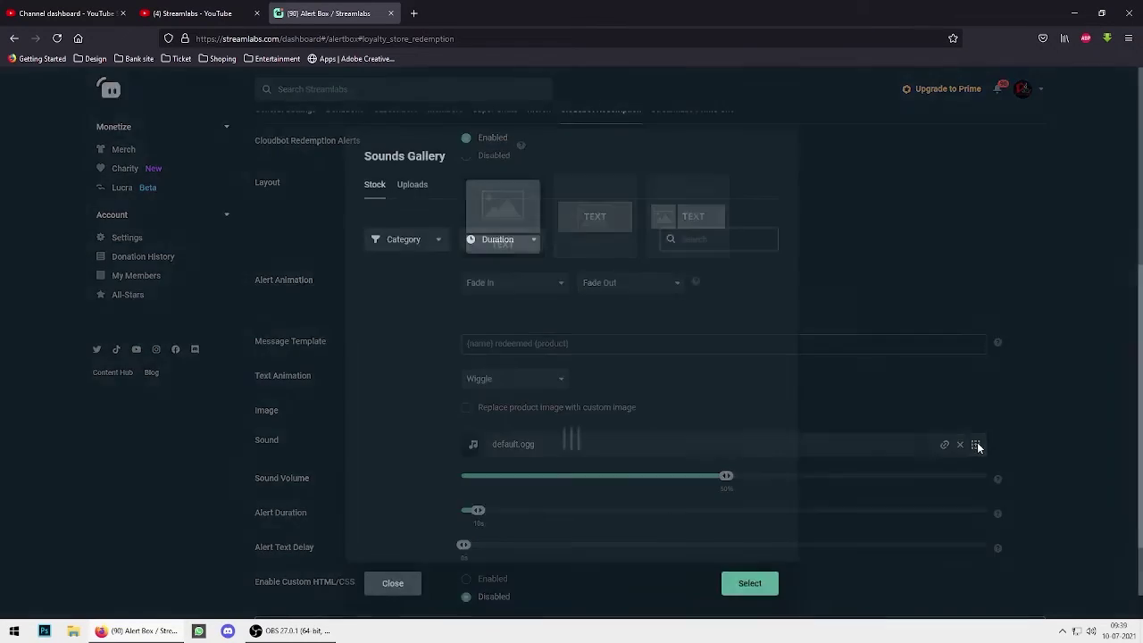
pyautogui.click(406, 185)
pyautogui.click(504, 354)
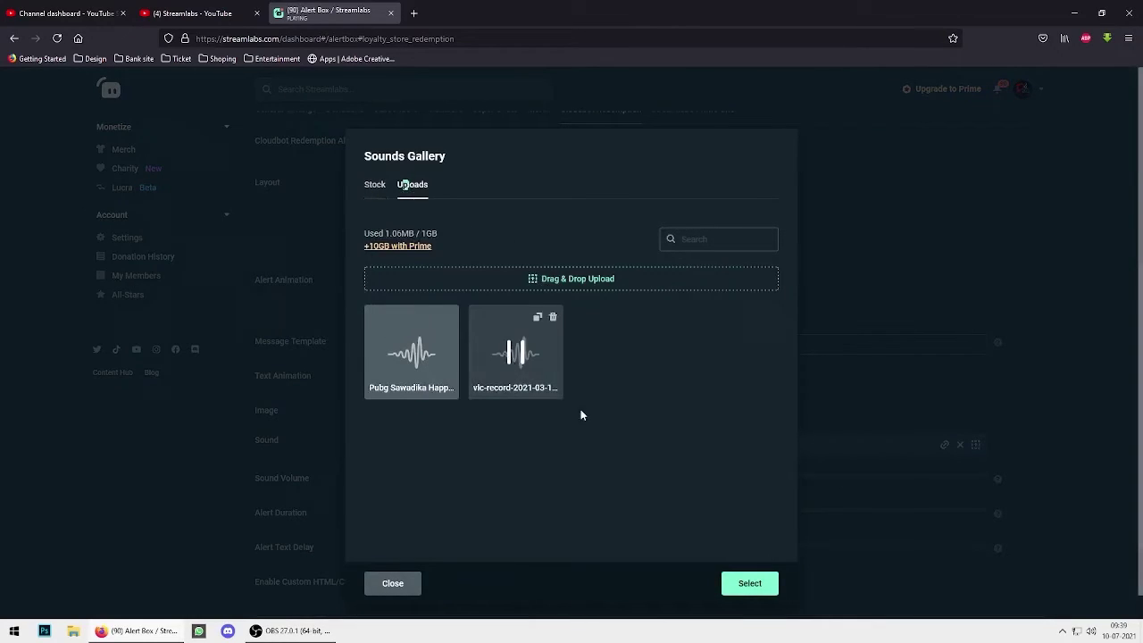
pyautogui.click(750, 583)
pyautogui.scroll(-2, 654, 386)
pyautogui.click(658, 592)
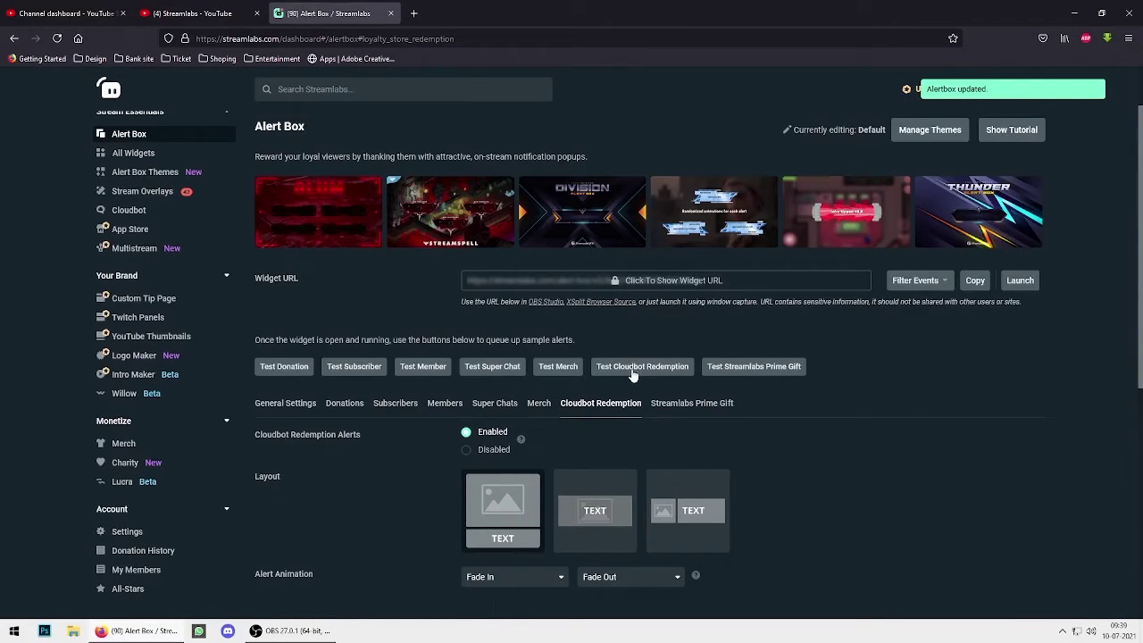
# Send a test Cloudbot Redemption alert and view it in the Bluestacks scene in OBS
pyautogui.click(632, 366)
pyautogui.hotkey('alt', 'Tab')
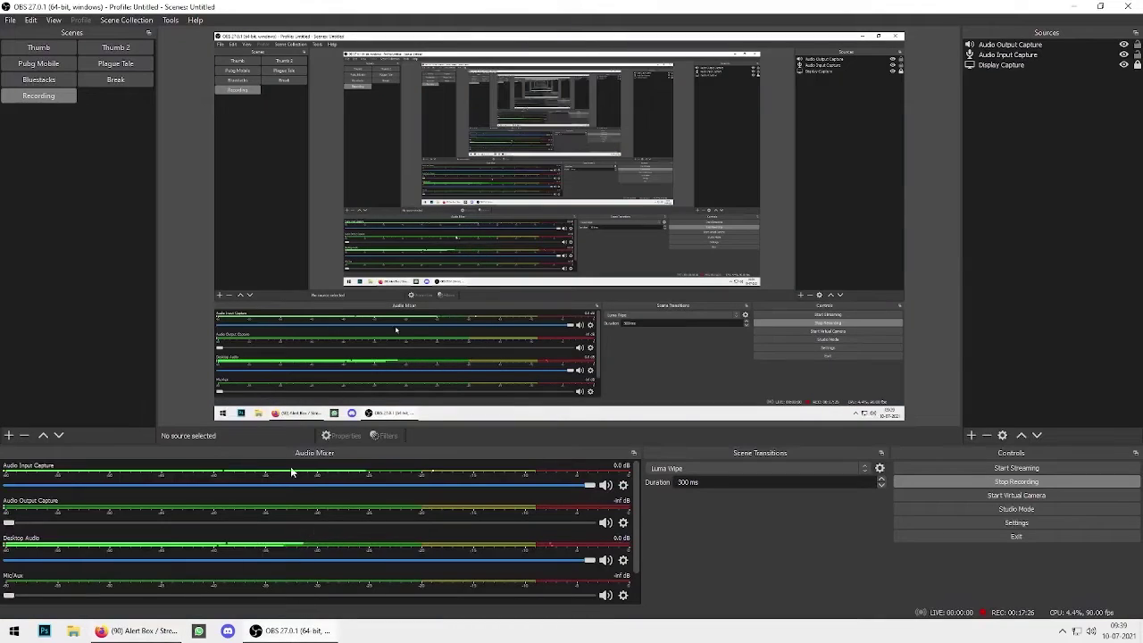
pyautogui.click(63, 78)
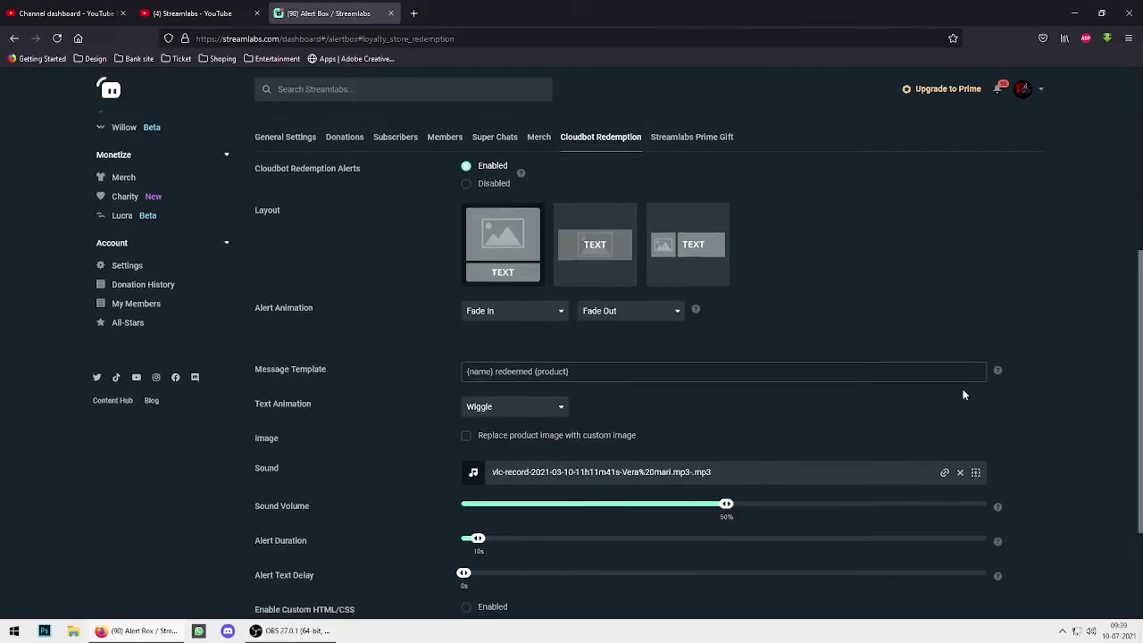
# Examine the Alert Box settings for Cloudbot redemptions, subscribers and Super Chats
pyautogui.scroll(-1, 1083, 343)
pyautogui.scroll(3, 1083, 343)
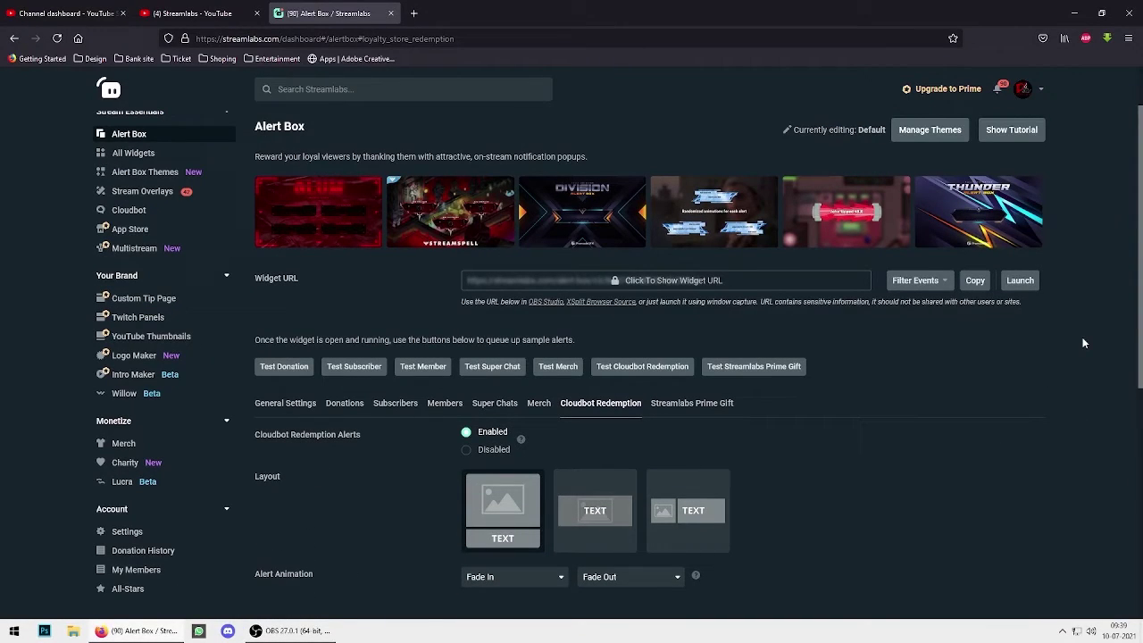
pyautogui.scroll(1, 1083, 343)
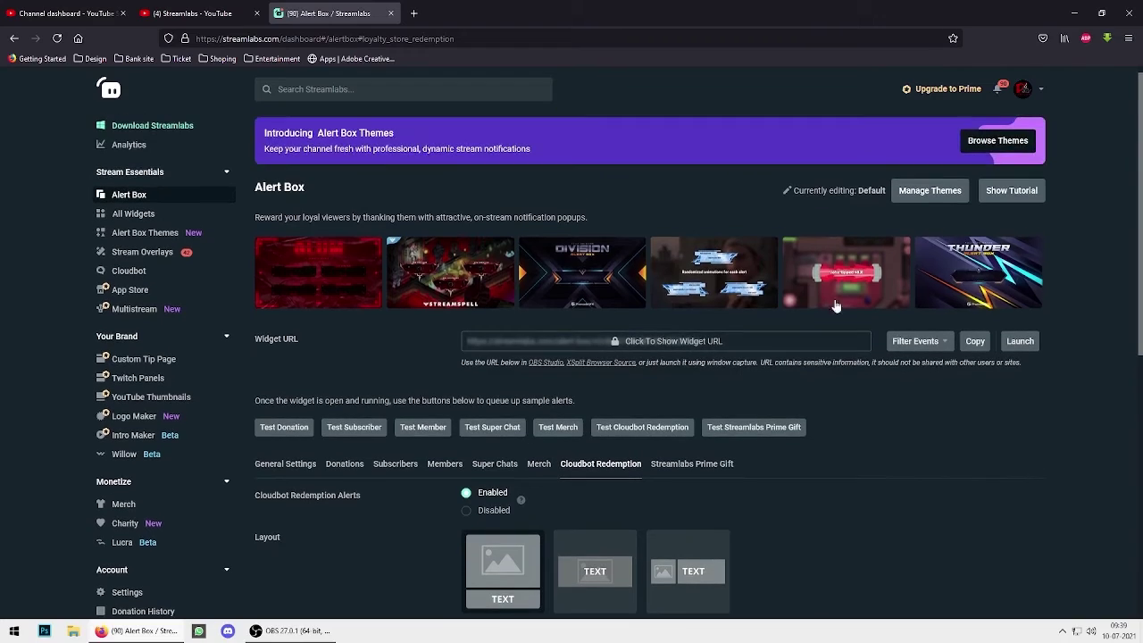
pyautogui.click(394, 473)
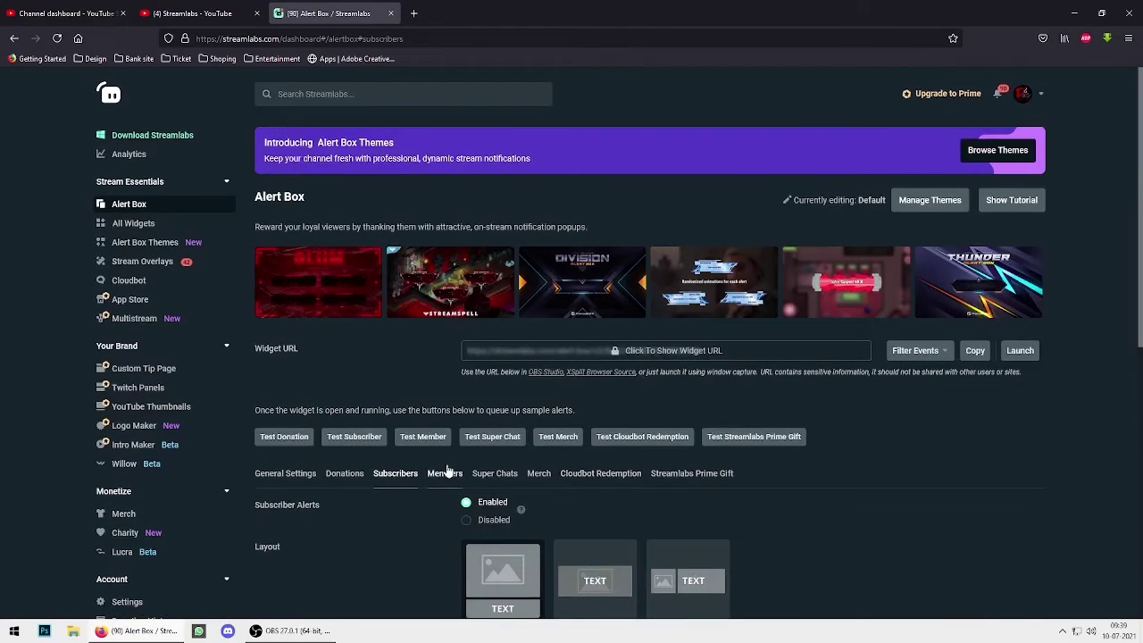
pyautogui.click(506, 474)
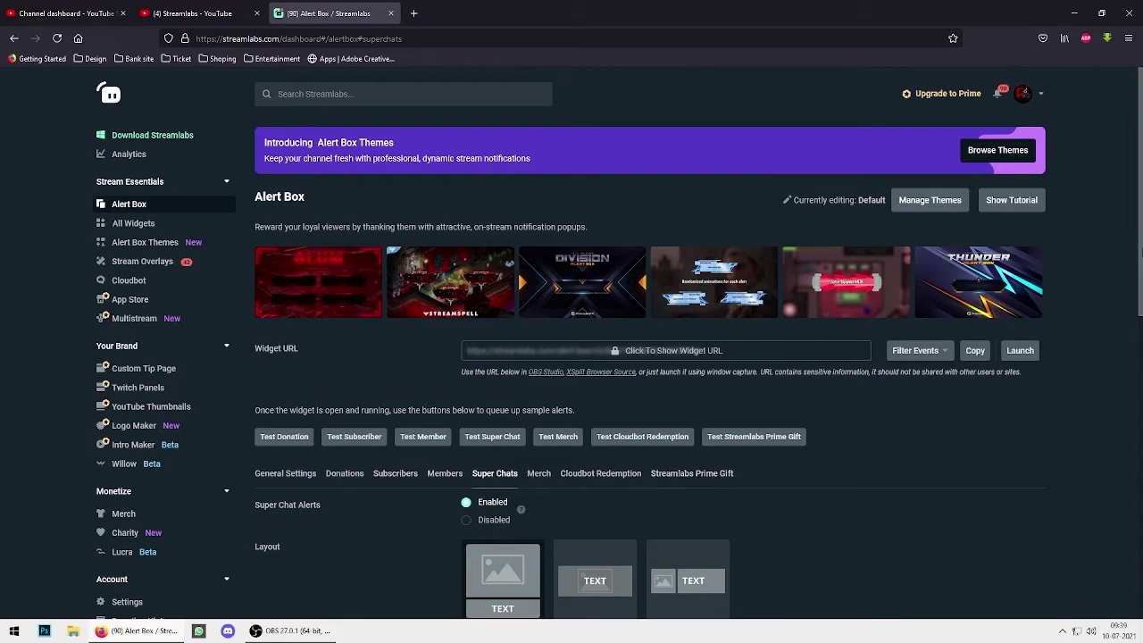
pyautogui.scroll(-2, 1137, 321)
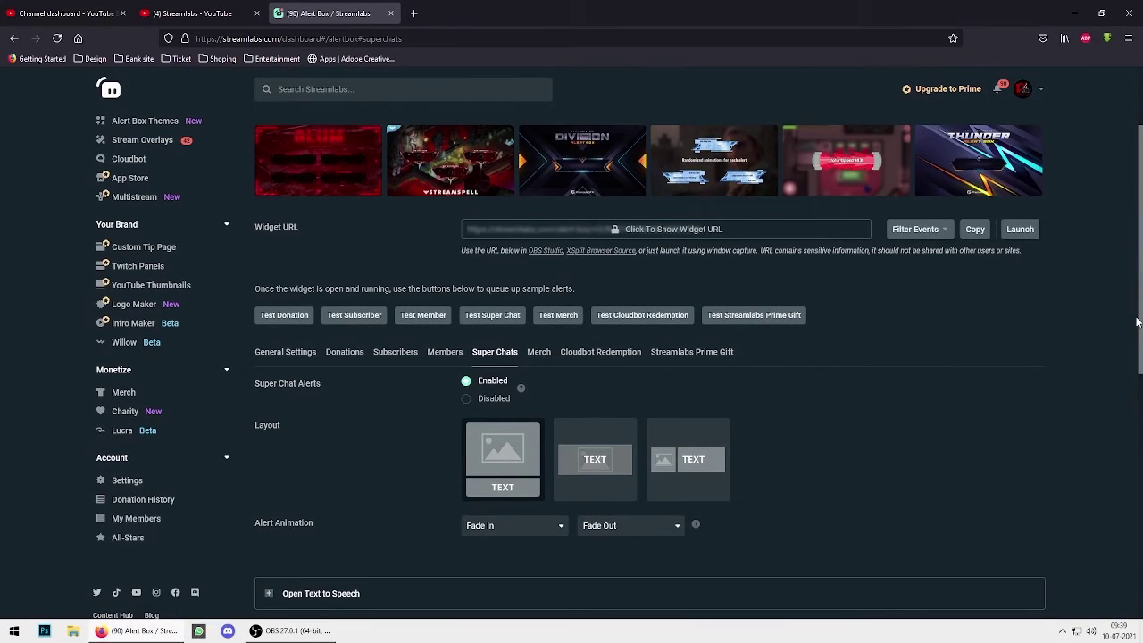
pyautogui.scroll(3, 1137, 322)
# Browse the Widget Gallery to see which streaming widgets are available
pyautogui.click(178, 223)
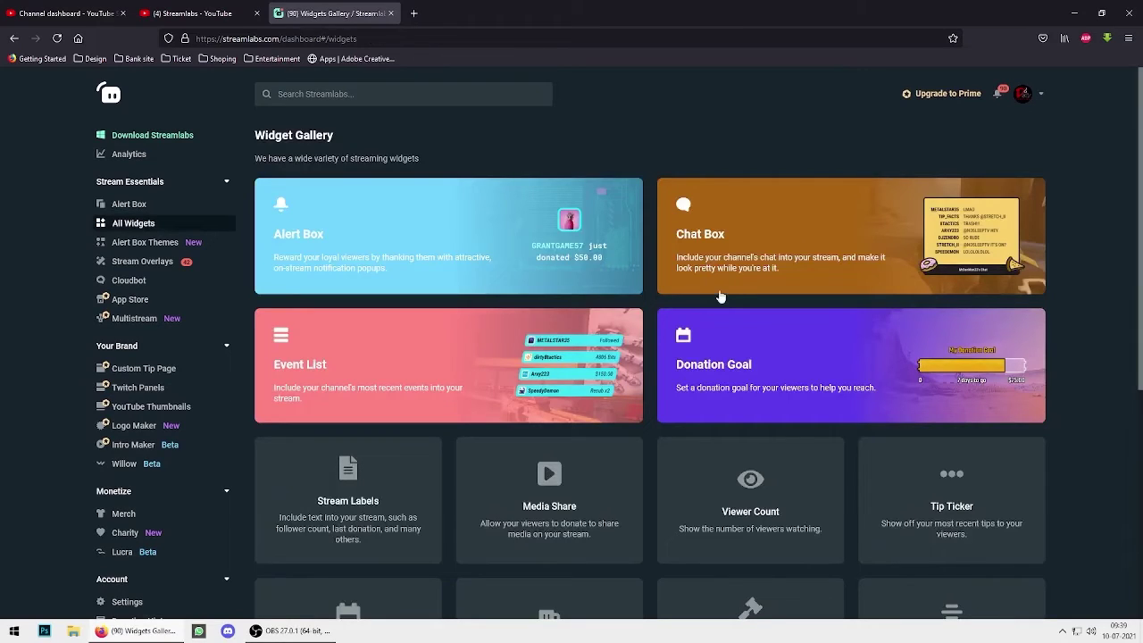
pyautogui.scroll(-1, 859, 458)
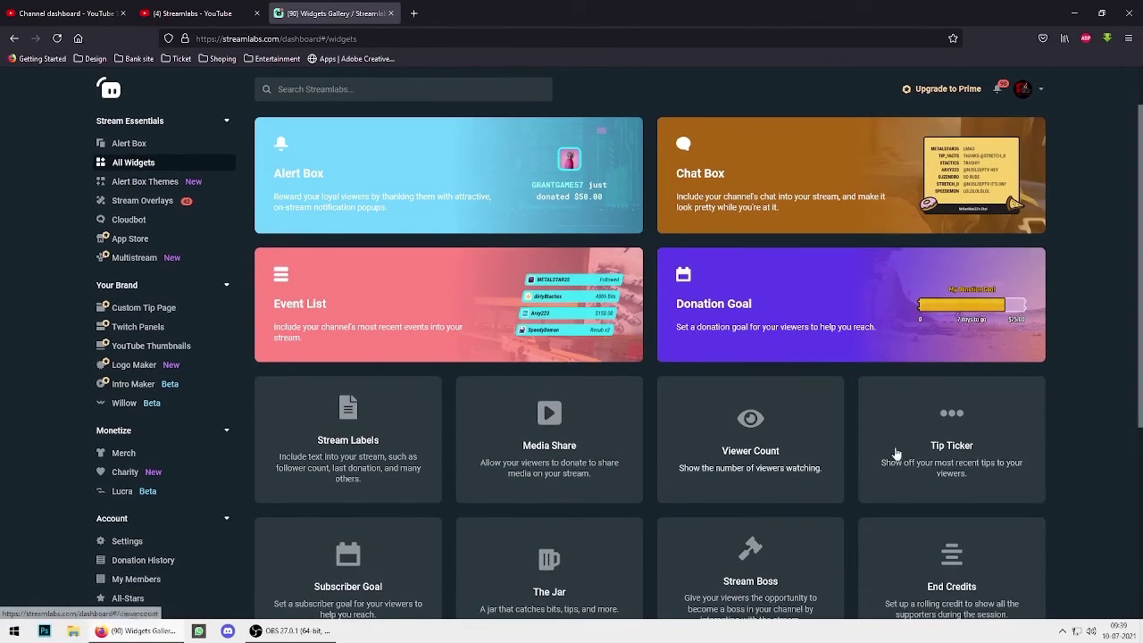
pyautogui.scroll(-3, 1075, 339)
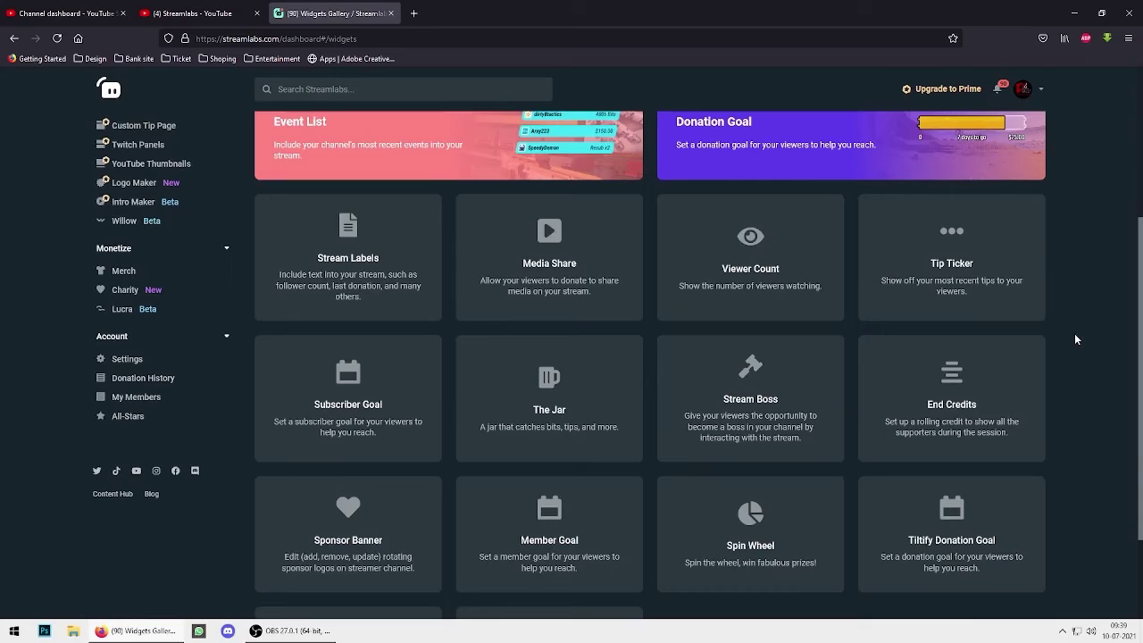
pyautogui.scroll(4, 1074, 333)
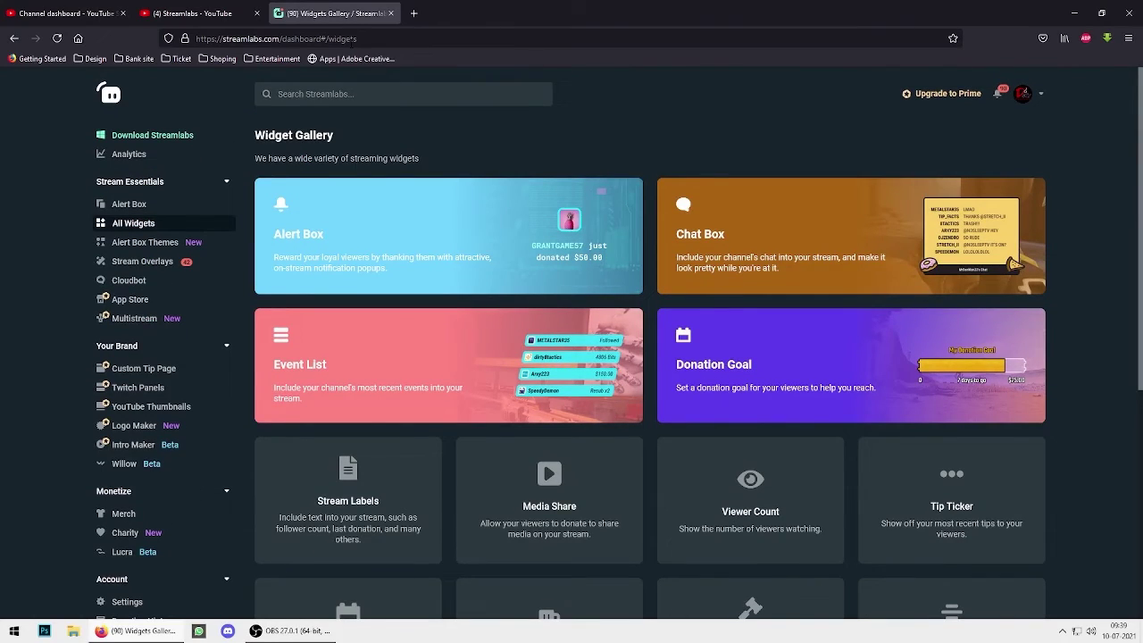